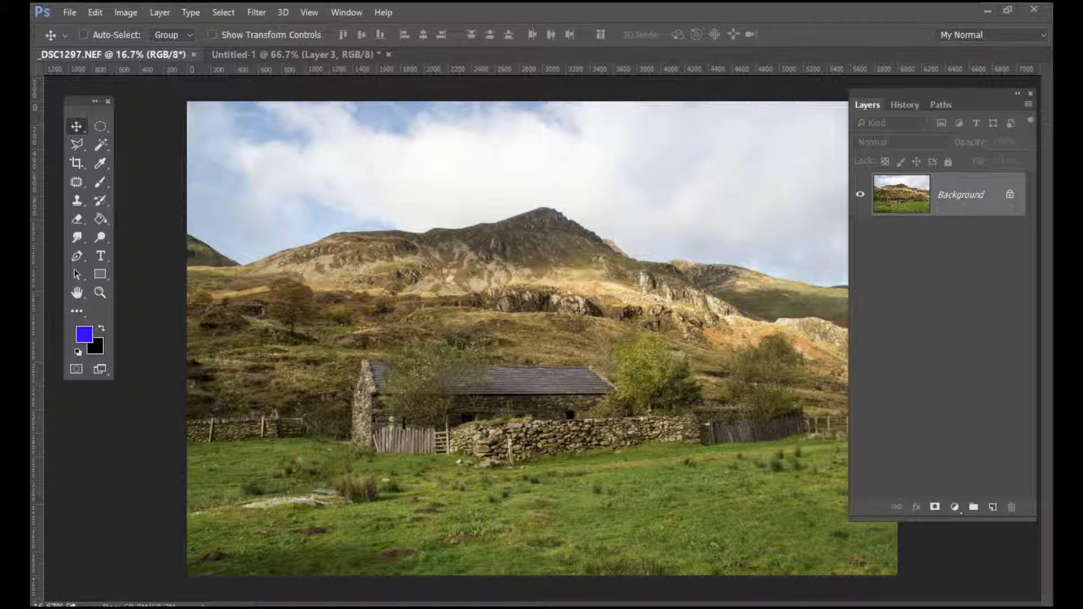
Switch to the Untitled-1 document and move the blue Layer 1 label to the upper-right area of the canvas.
click(296, 55)
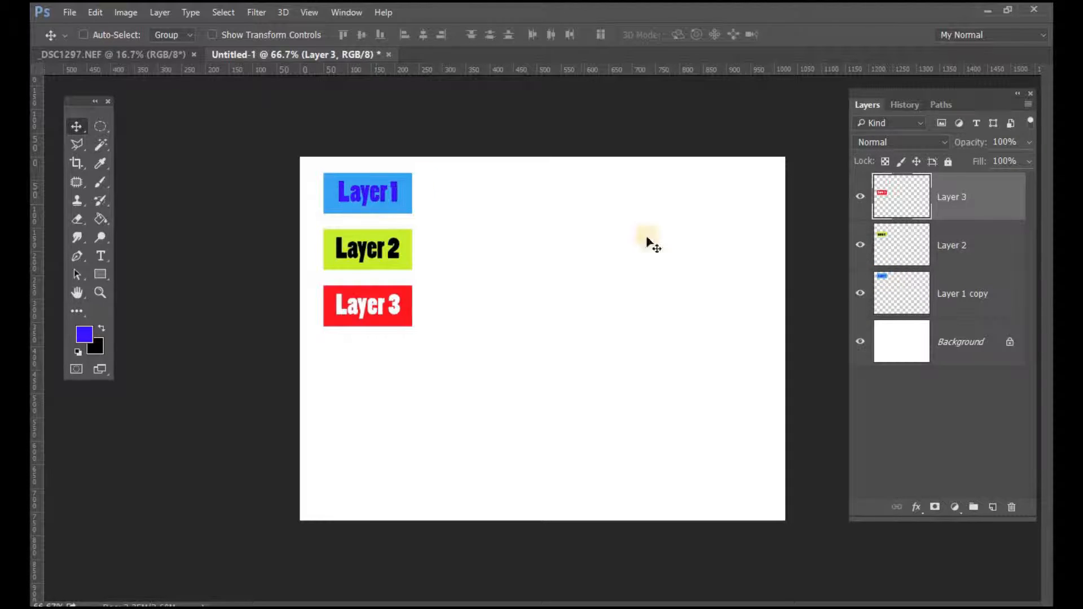
click(918, 293)
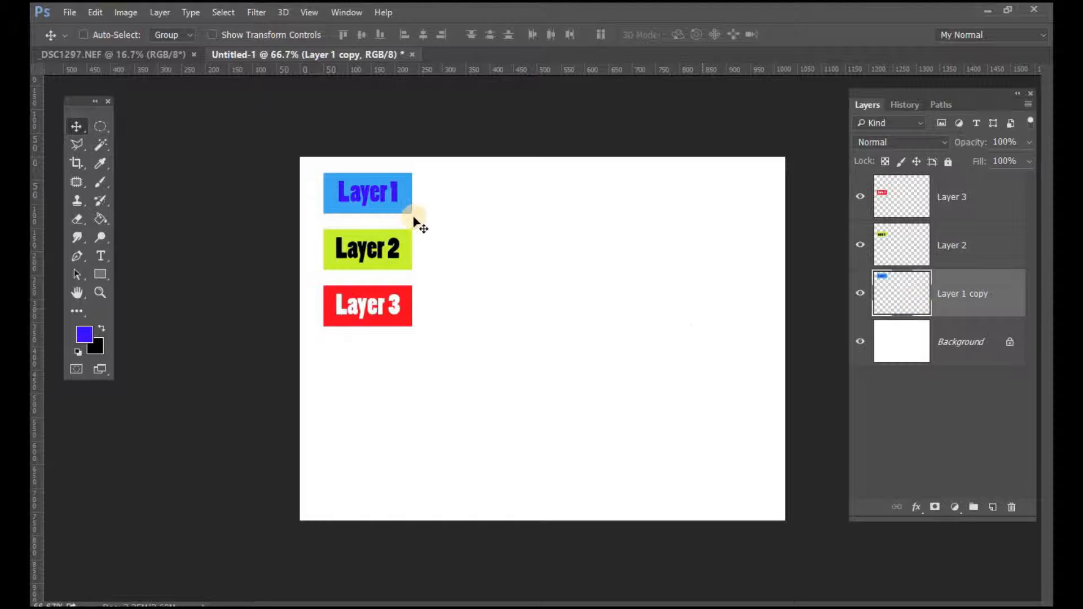
drag(367, 201, 666, 220)
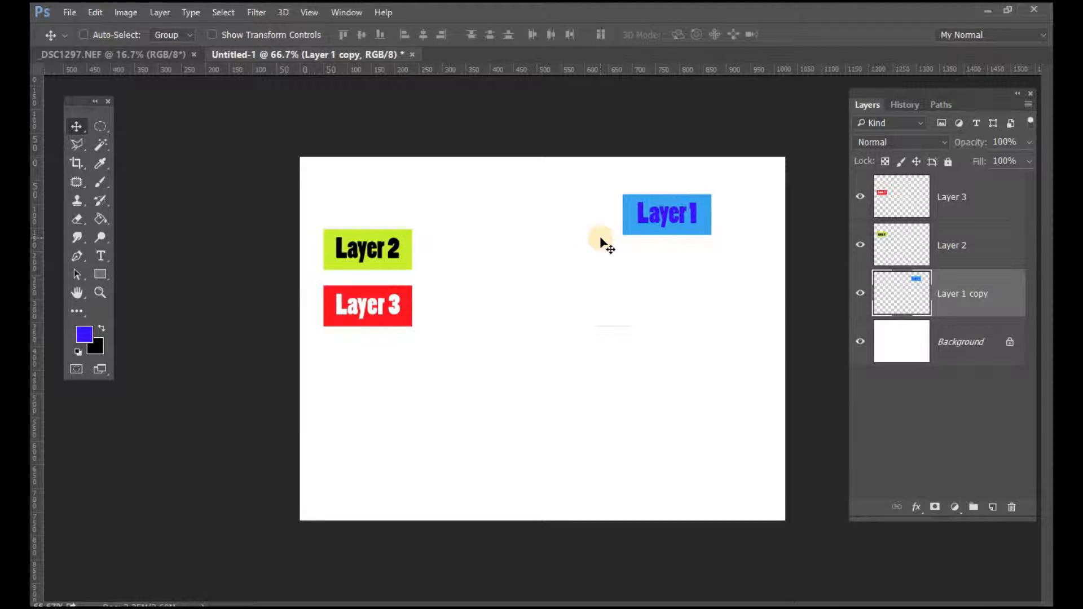
Move the green Layer 2 label just below the canvas centre and the red Layer 3 label to the upper-left area.
click(905, 249)
drag(635, 307, 383, 397)
drag(383, 397, 587, 374)
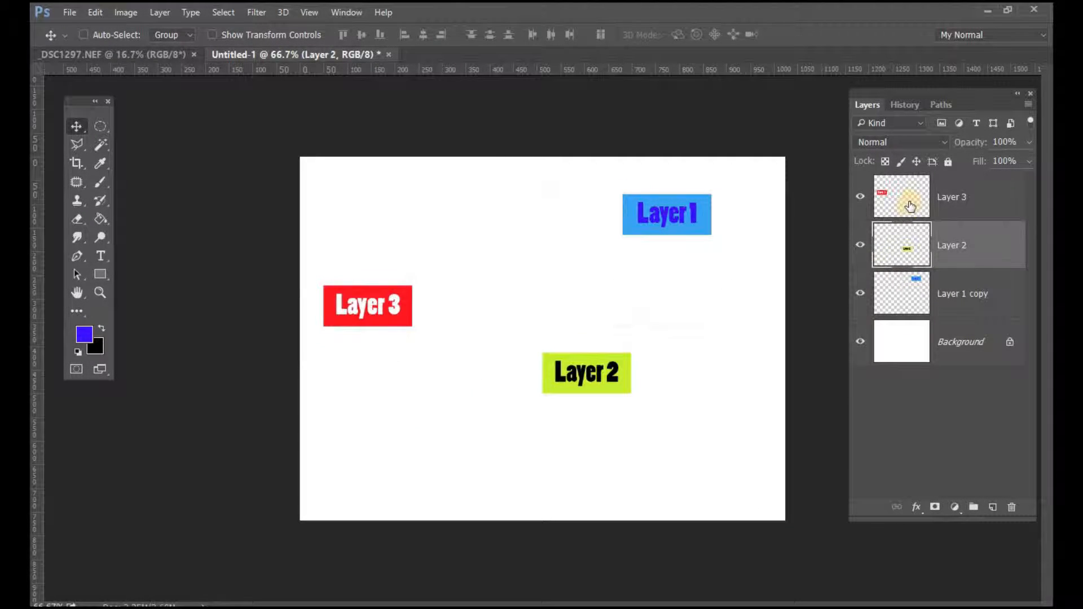
click(910, 205)
drag(391, 302, 457, 288)
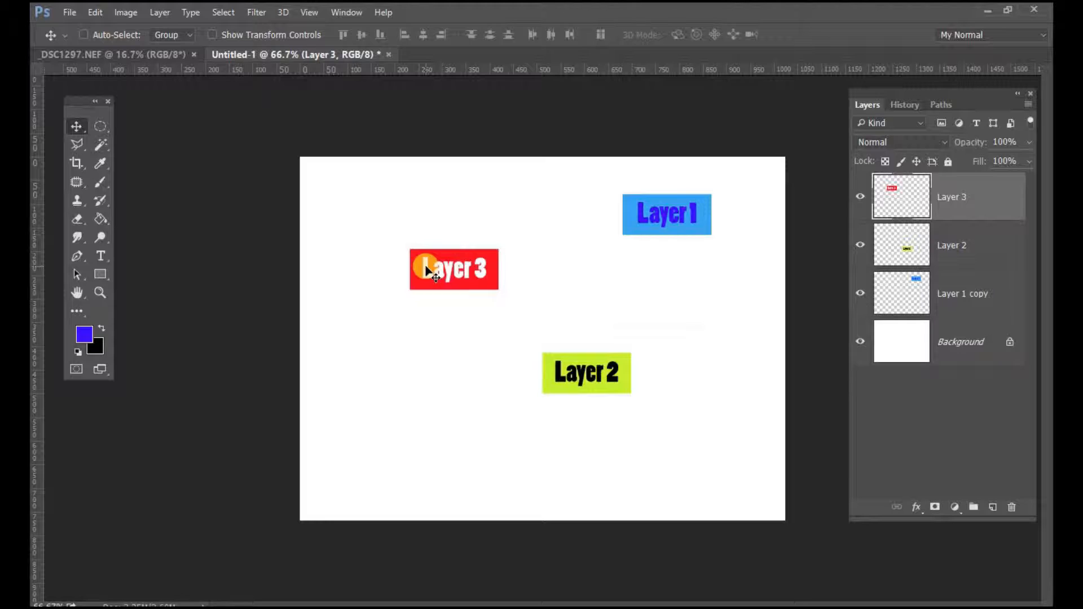
Scale the red Layer 3 label to about 200% and move it near the canvas's upper-left corner.
key(ctrl+t)
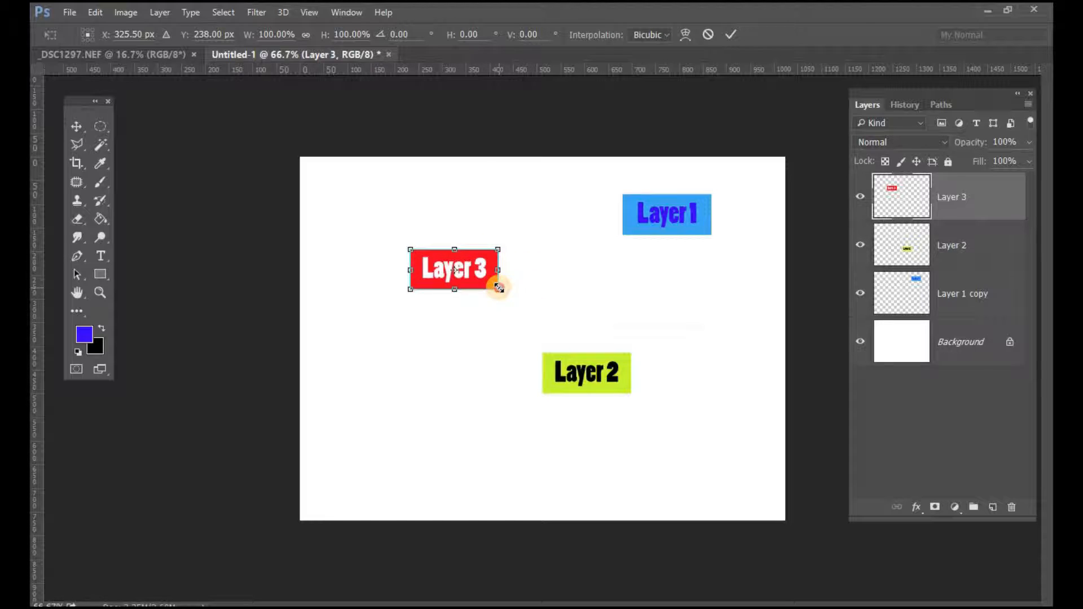
drag(499, 288, 590, 316)
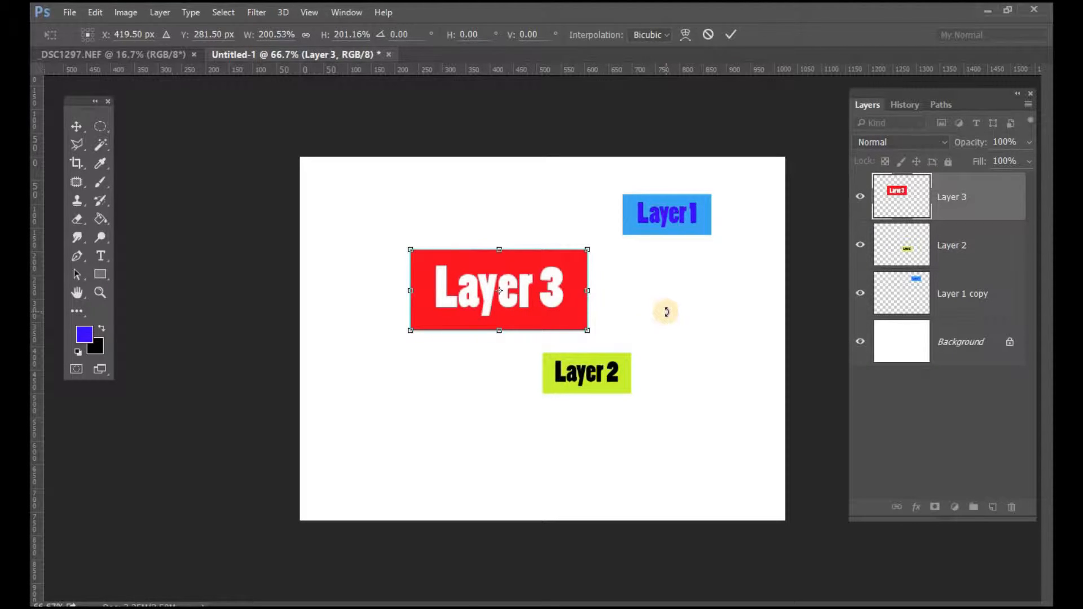
key(Return)
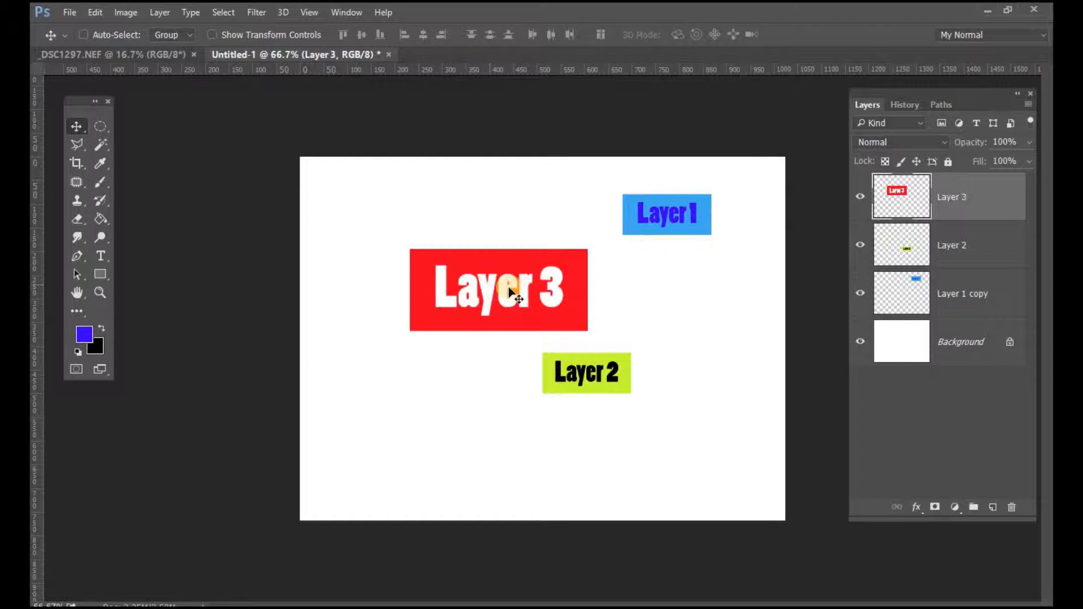
drag(497, 299, 461, 229)
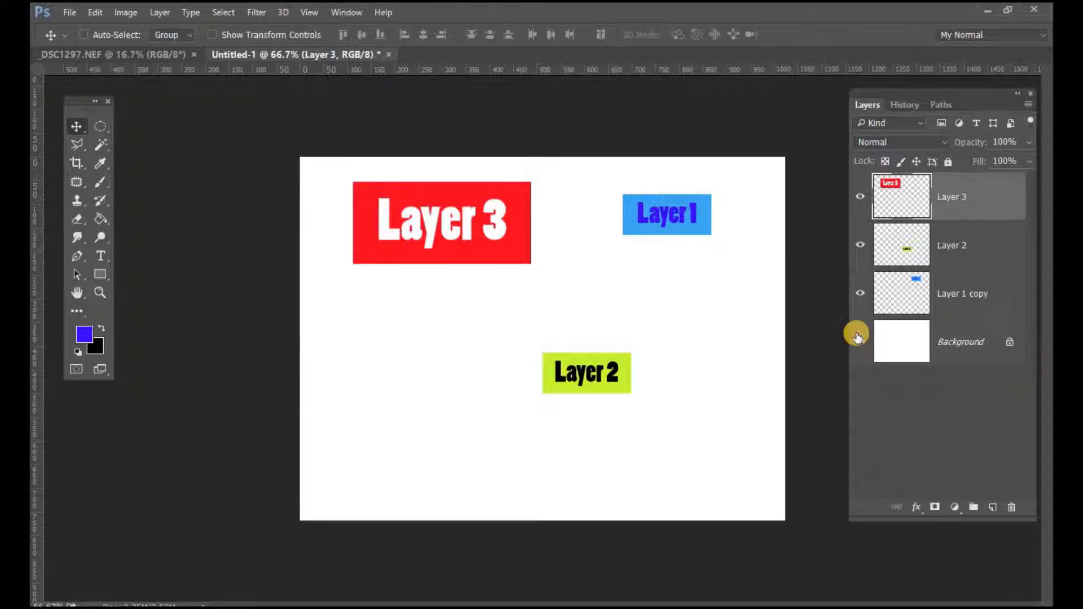
Scale the green Layer 2 label down to about 50%.
click(899, 252)
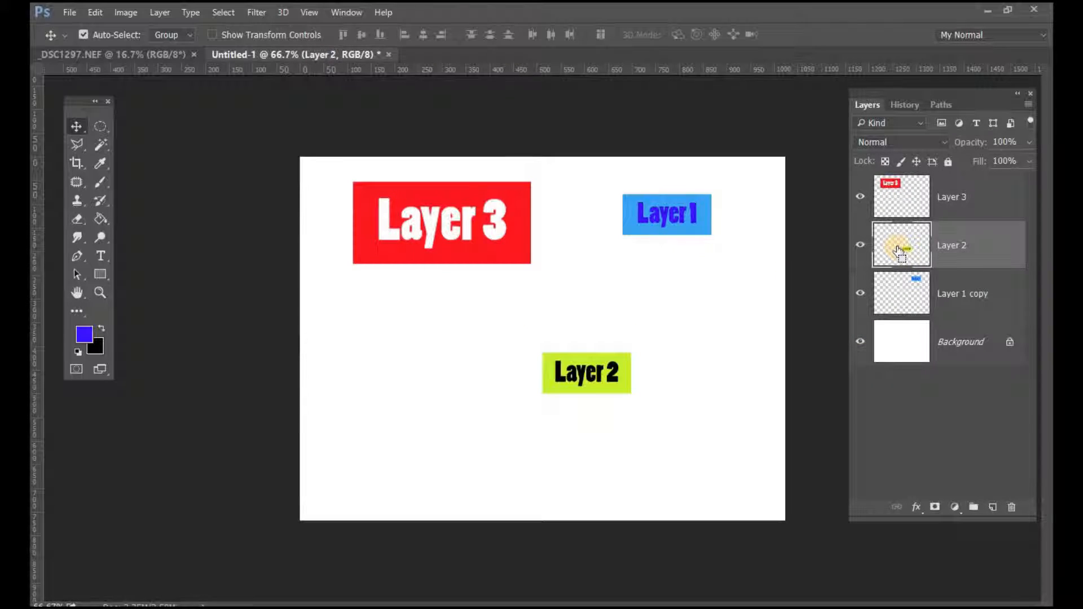
key(ctrl+t)
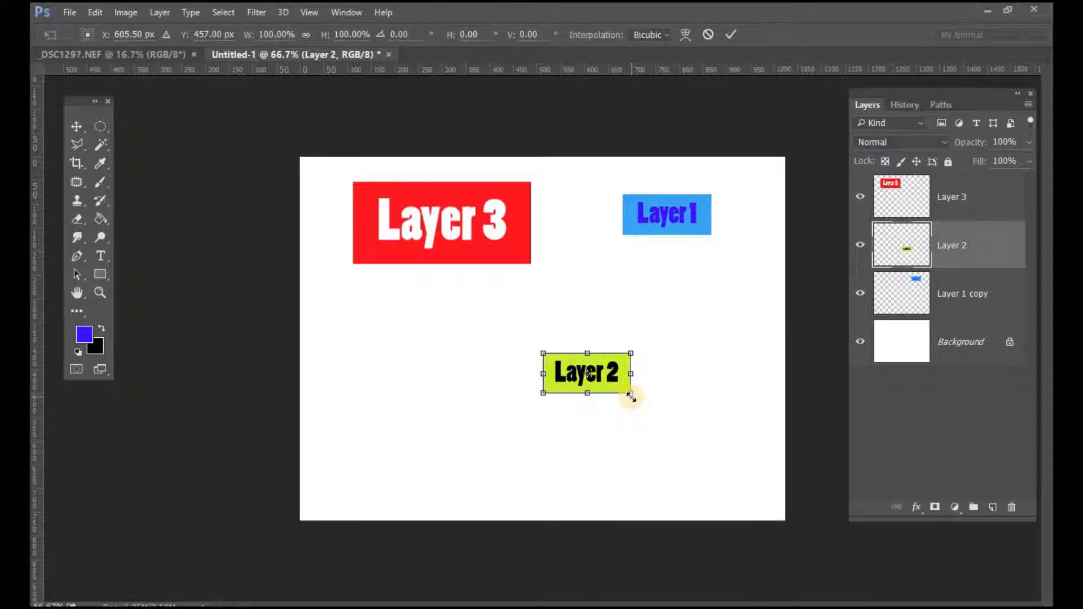
drag(631, 397, 587, 373)
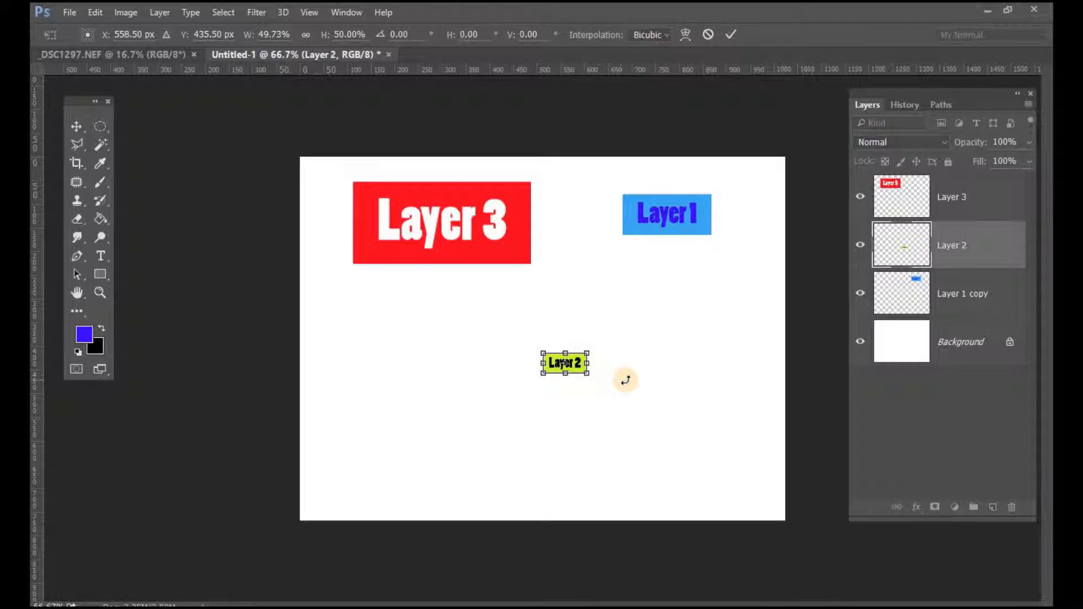
key(Return)
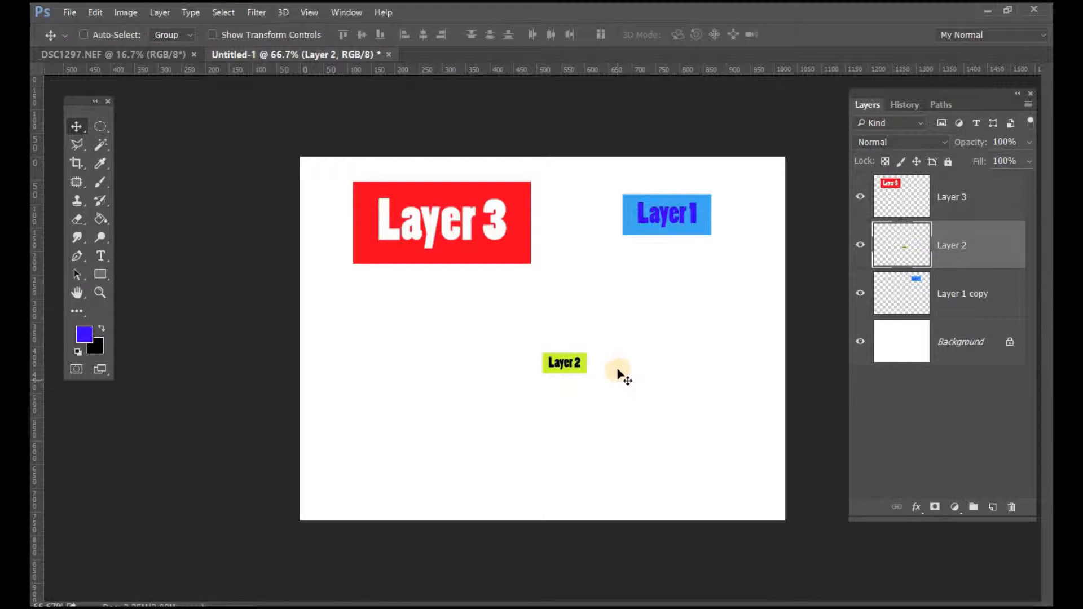
Move the green Layer 2 label up and left, and shift the blue Layer 1 label slightly down and right.
drag(571, 366, 483, 341)
click(926, 284)
drag(525, 414, 490, 259)
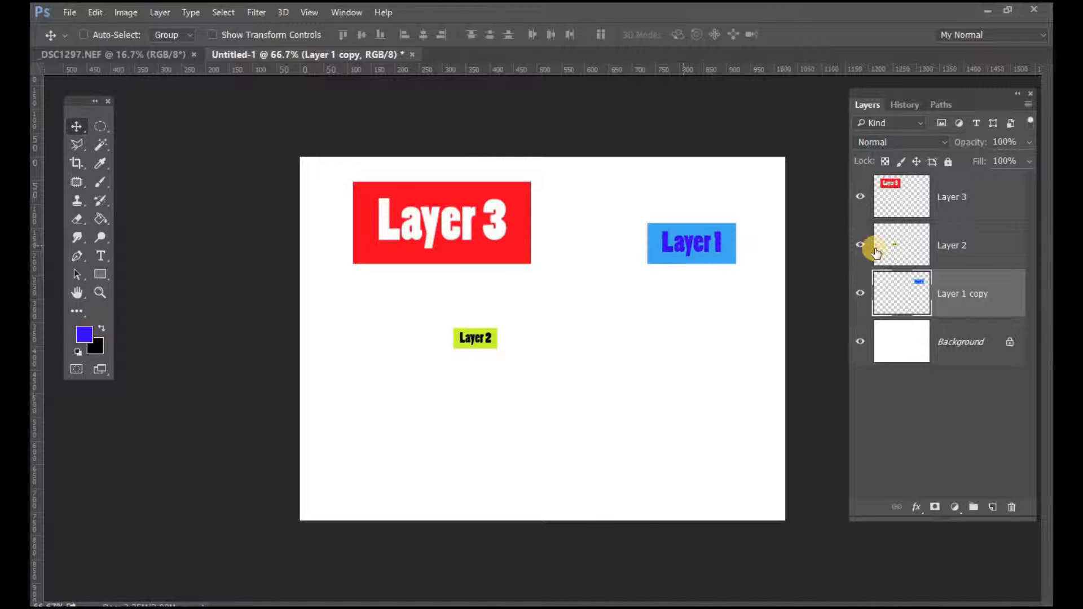
Select Layer 3 and Layer 1 copy together, clear the pixel selection, and move both labels slightly down and left.
click(896, 203)
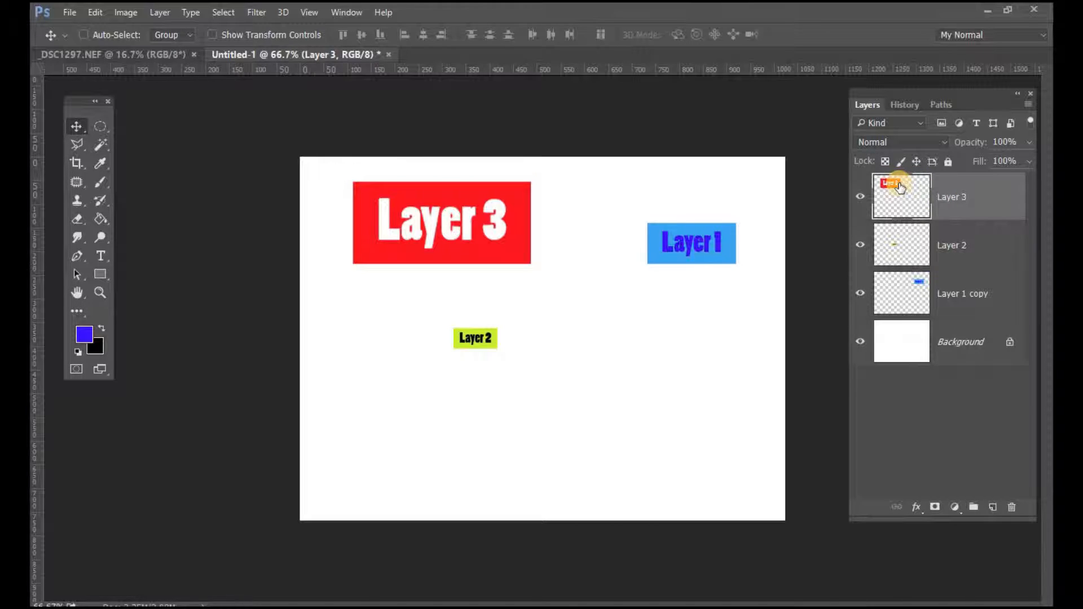
key(ctrl)
ctrl+click(904, 303)
click(943, 303)
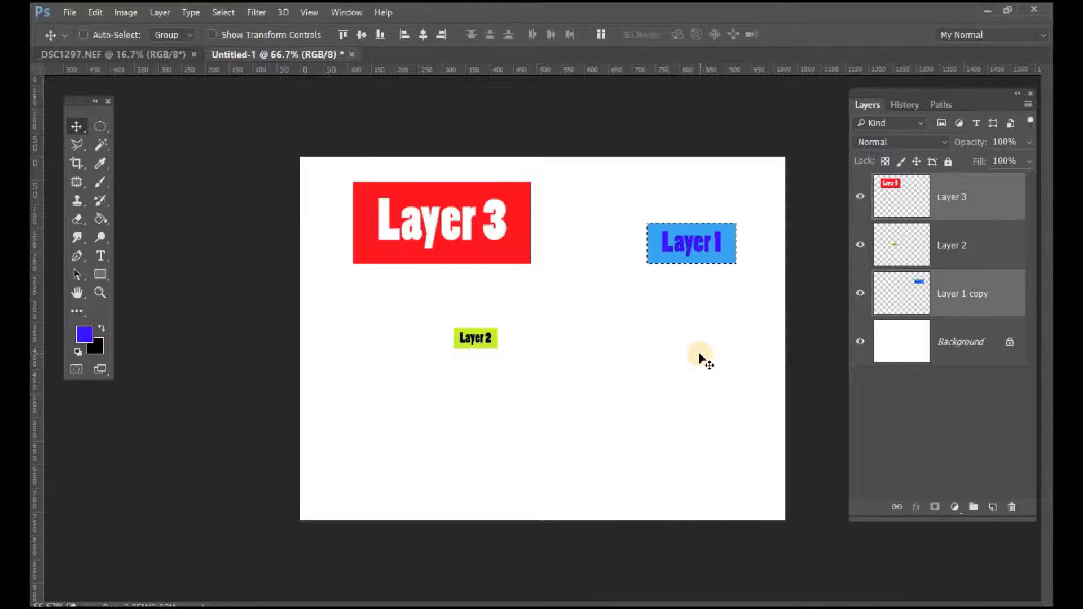
key(ctrl+d)
drag(703, 251, 698, 293)
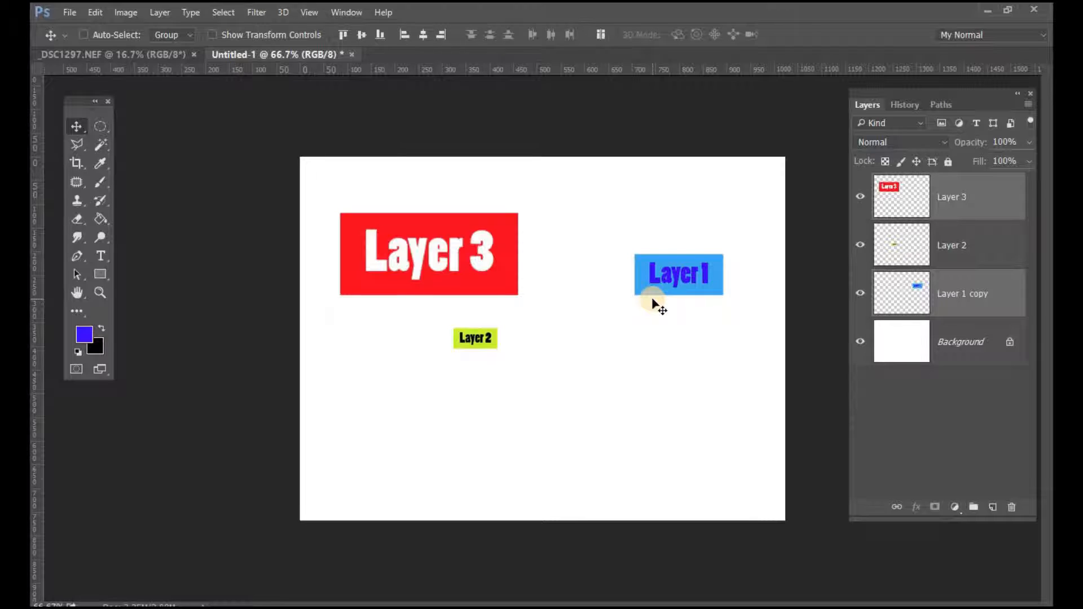
Shrink the selected Layer 3 and Layer 1 copy together to roughly a third of their size, keeping the upper-left corner in place.
key(ctrl)
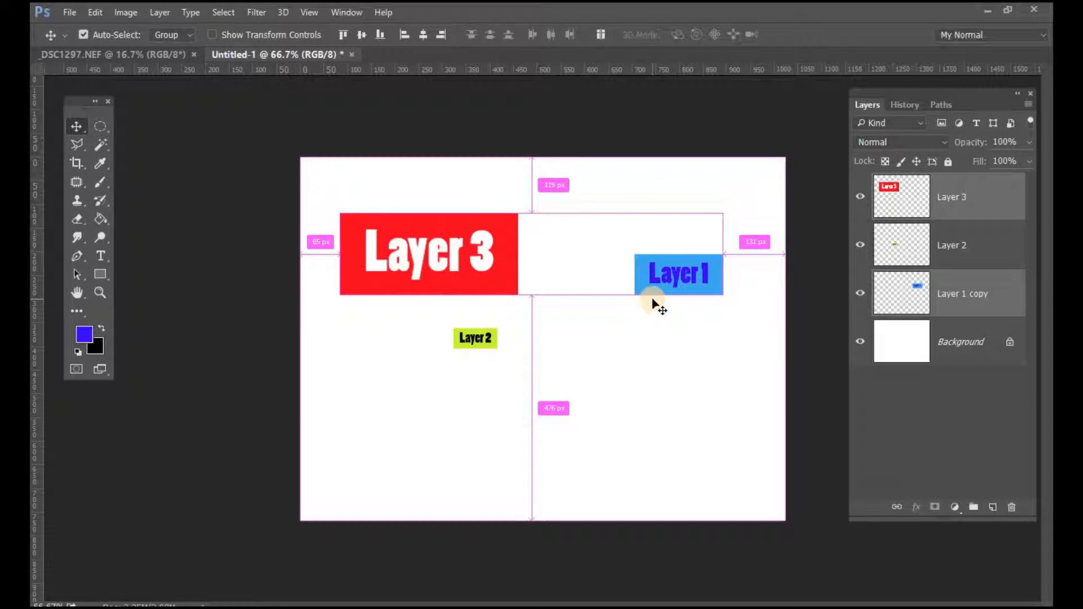
key(ctrl+t)
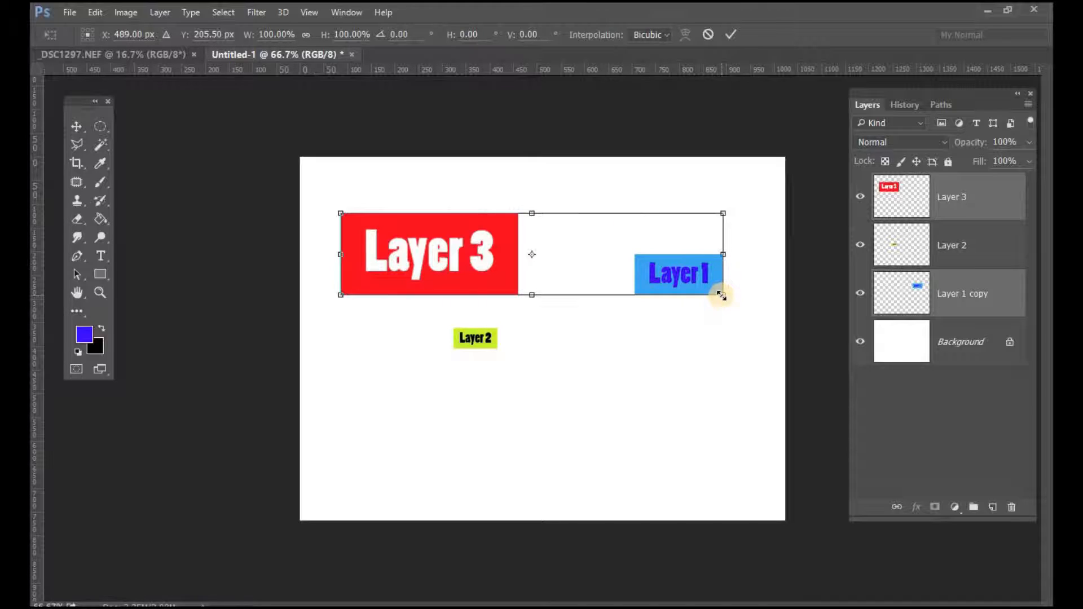
drag(722, 294, 440, 230)
key(Return)
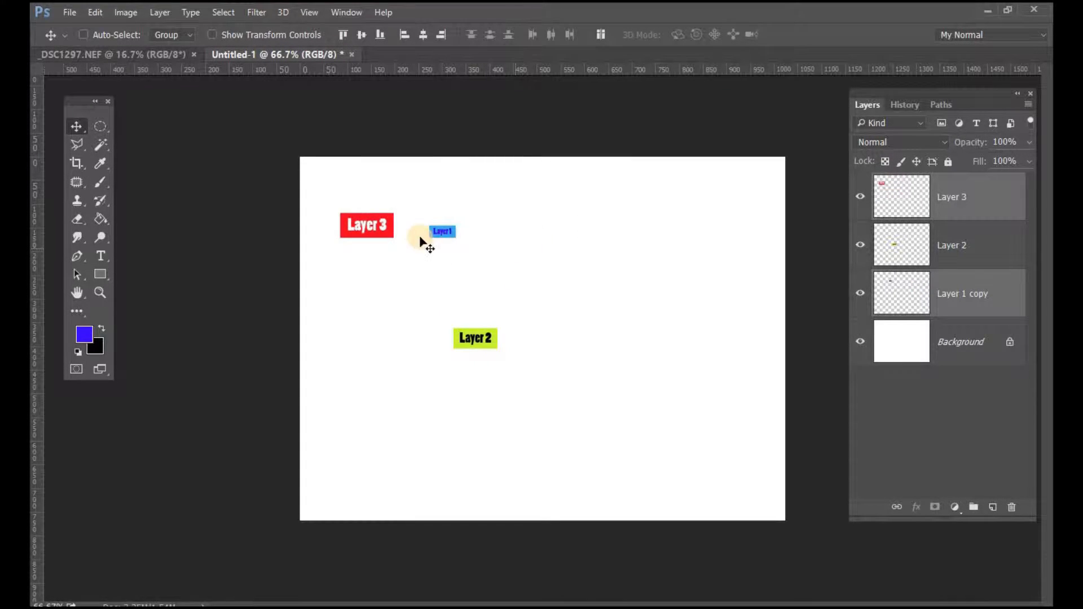
Move the small blue Layer 1 label to the right side of the canvas and the red Layer 3 label above Layer 2.
click(915, 295)
drag(442, 232, 627, 265)
click(872, 205)
drag(332, 231, 585, 282)
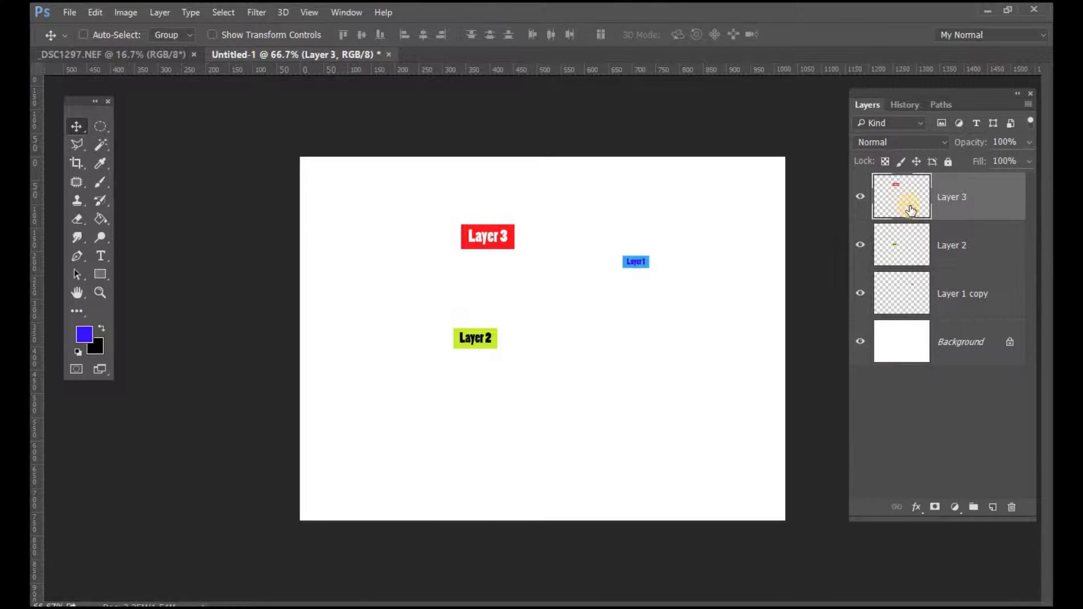
Select Layer 3, Layer 2 and Layer 1 copy together and move all three labels slightly up and right.
ctrl+click(919, 258)
ctrl+click(952, 288)
drag(514, 255, 550, 254)
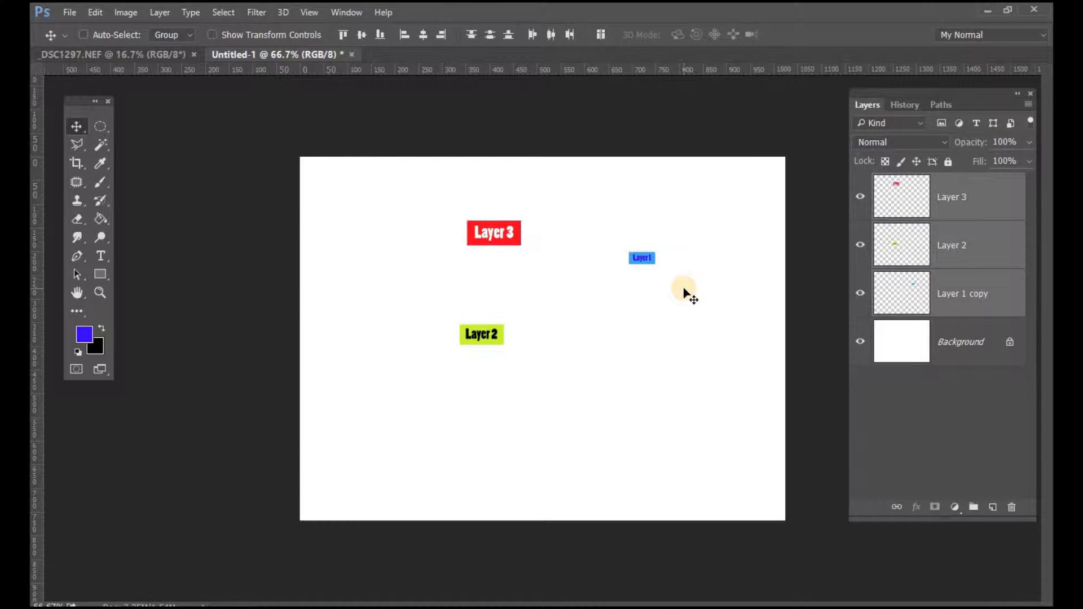
Scale only the red Layer 3 label to about 283% and rotate it about 15° counterclockwise.
click(910, 198)
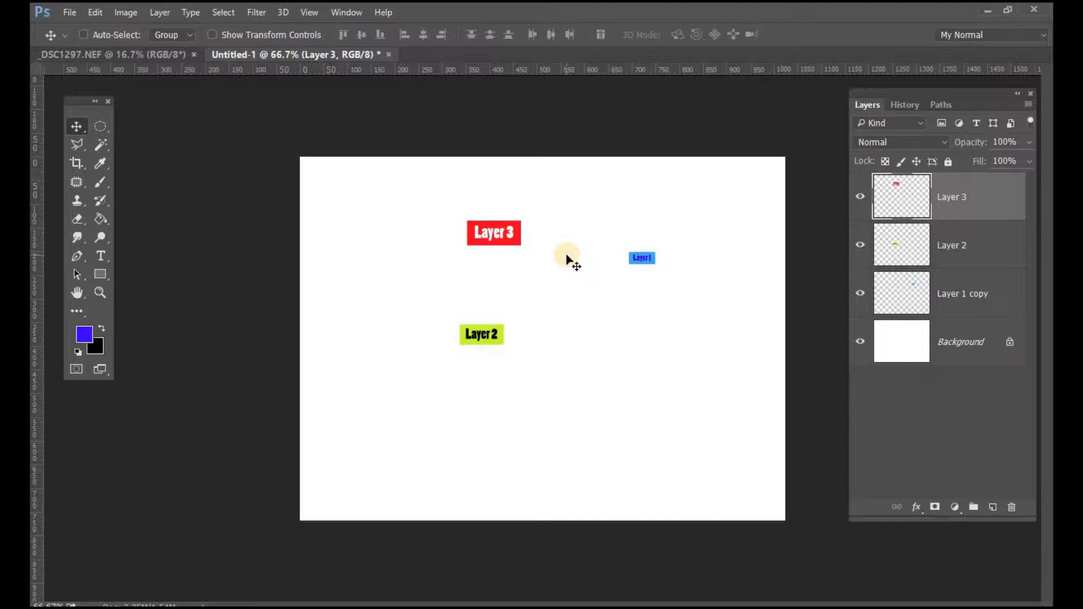
key(ctrl)
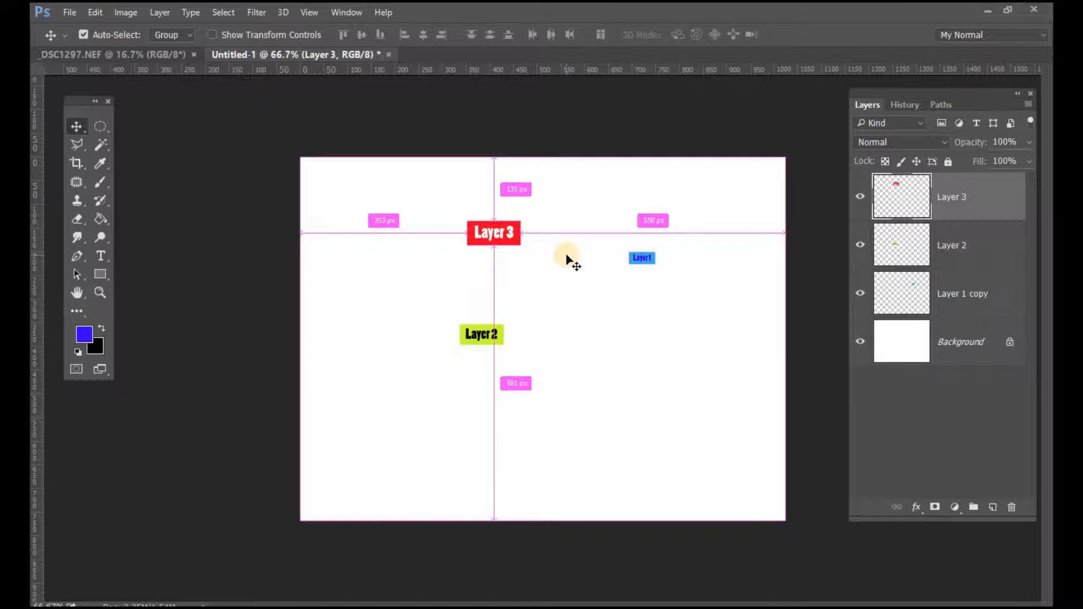
key(ctrl+t)
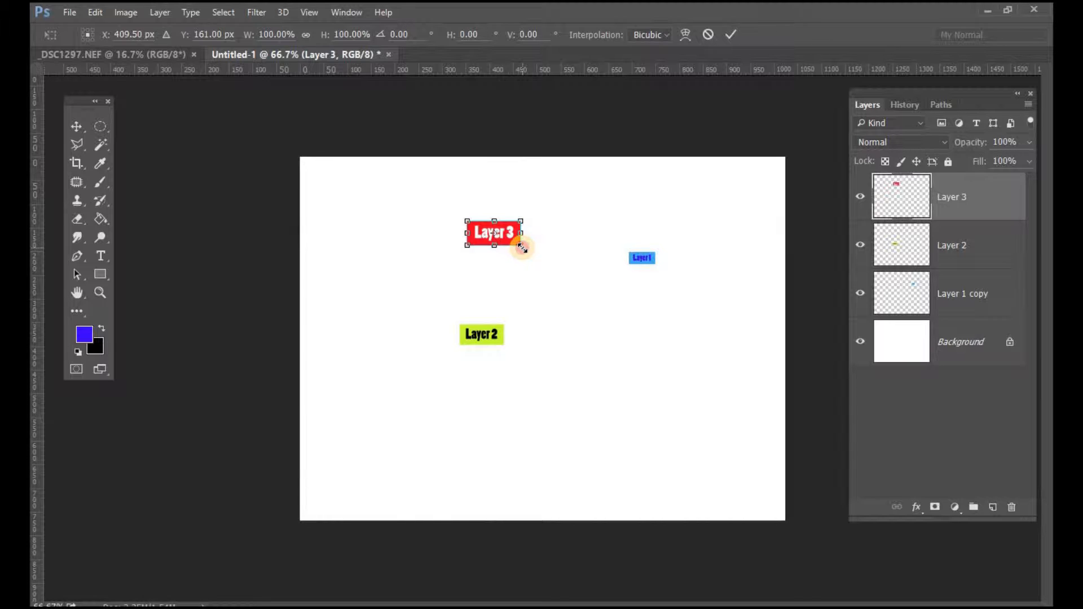
drag(521, 246, 615, 307)
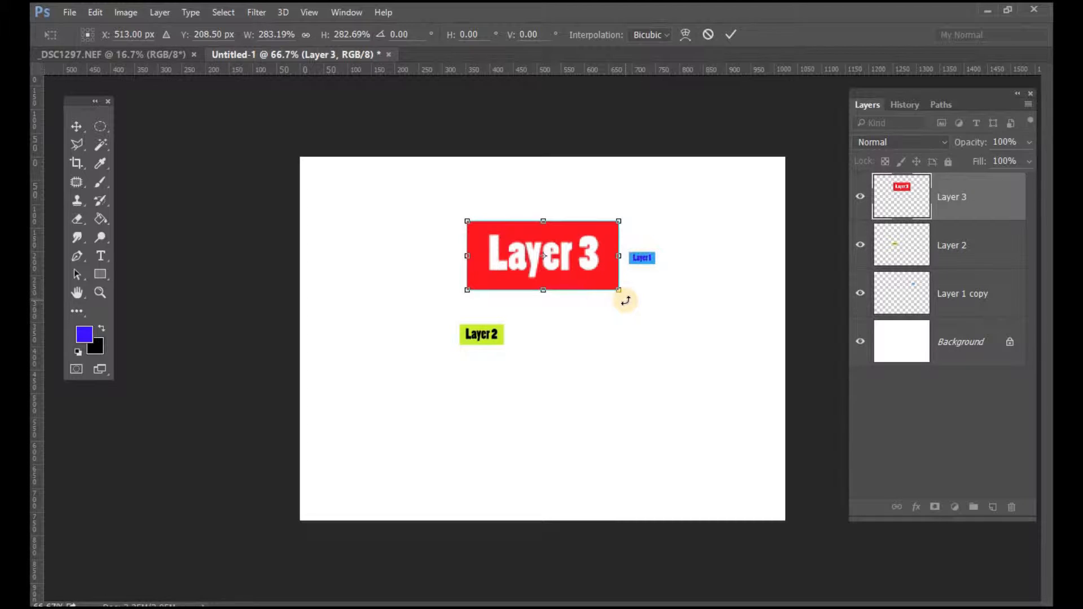
drag(626, 301, 664, 284)
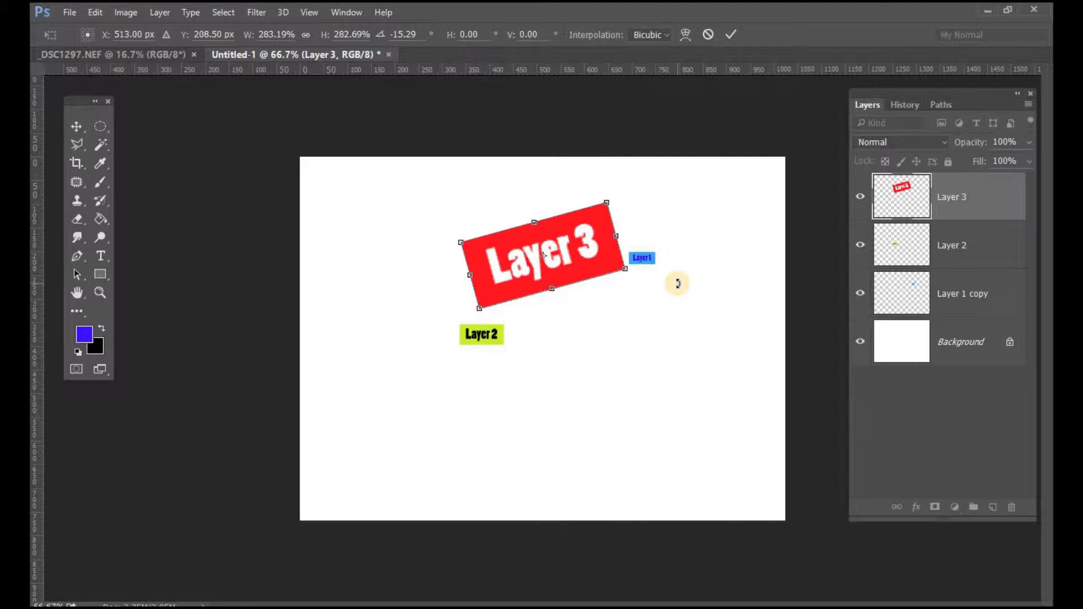
key(Return)
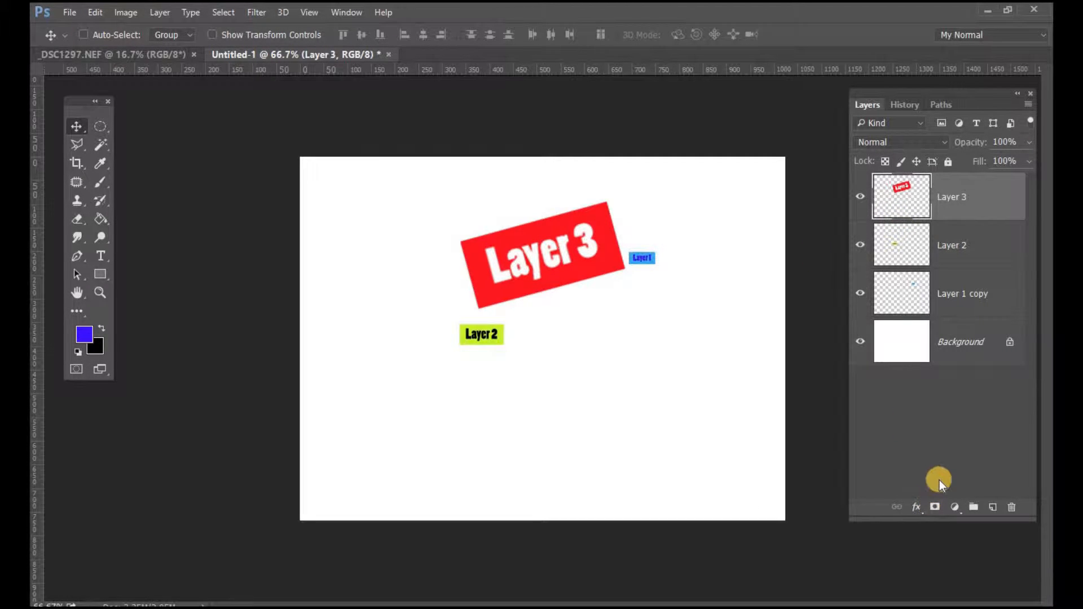
Add a drop shadow to Layer 3 with a 128° angle, 38 px distance and 18 px size.
click(916, 511)
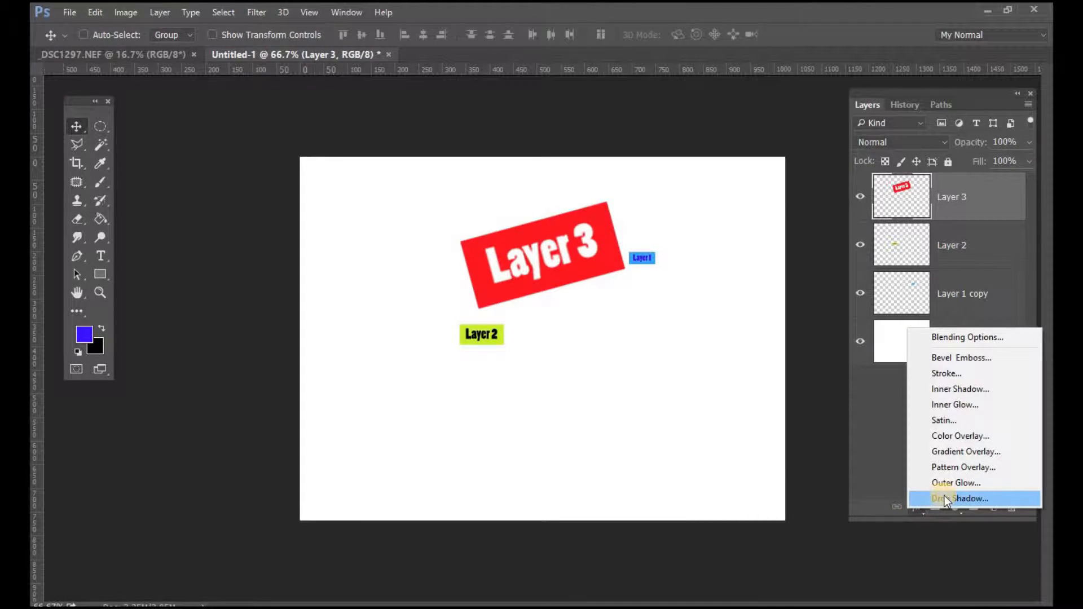
click(998, 495)
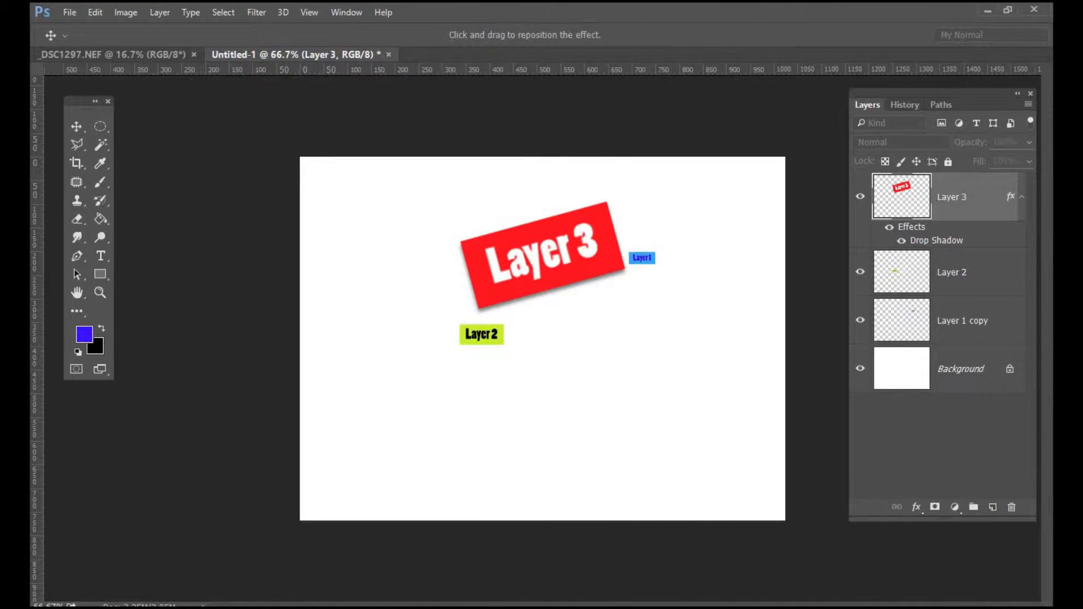
drag(30, 210, 479, 99)
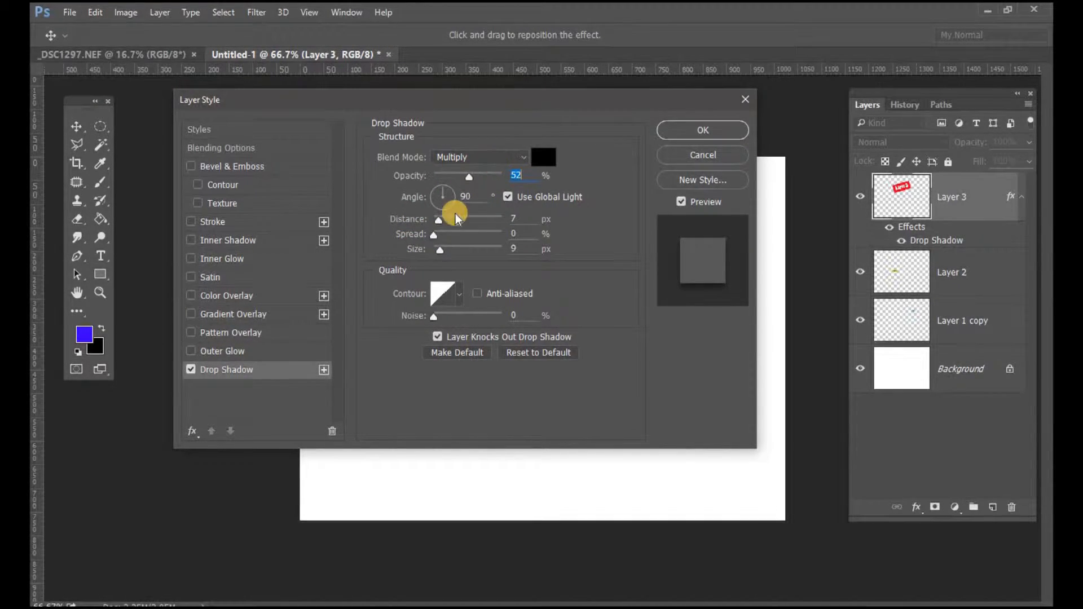
drag(489, 101, 188, 99)
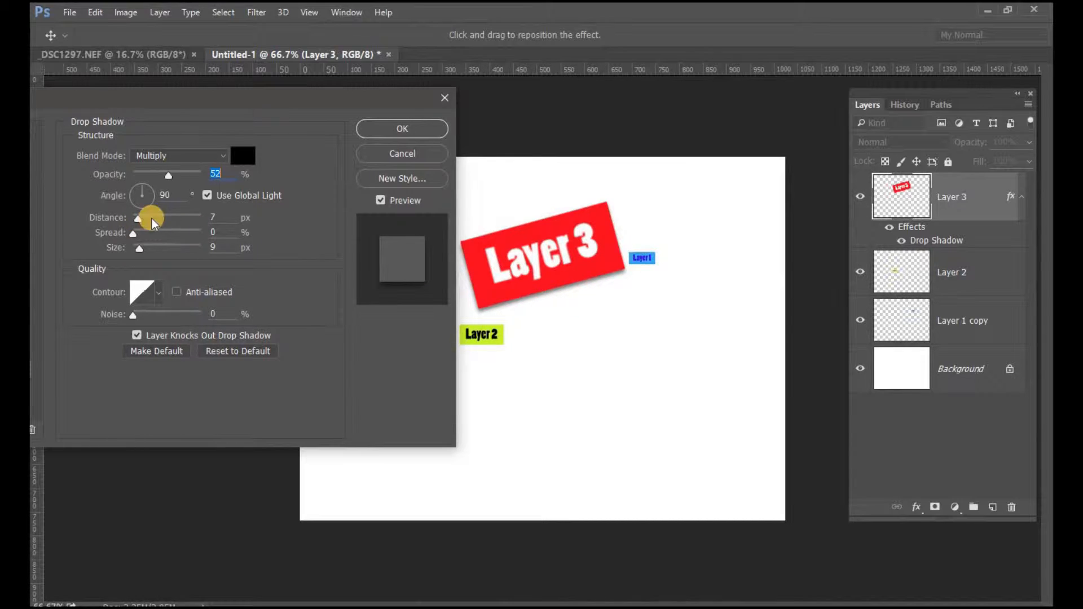
drag(138, 220, 144, 254)
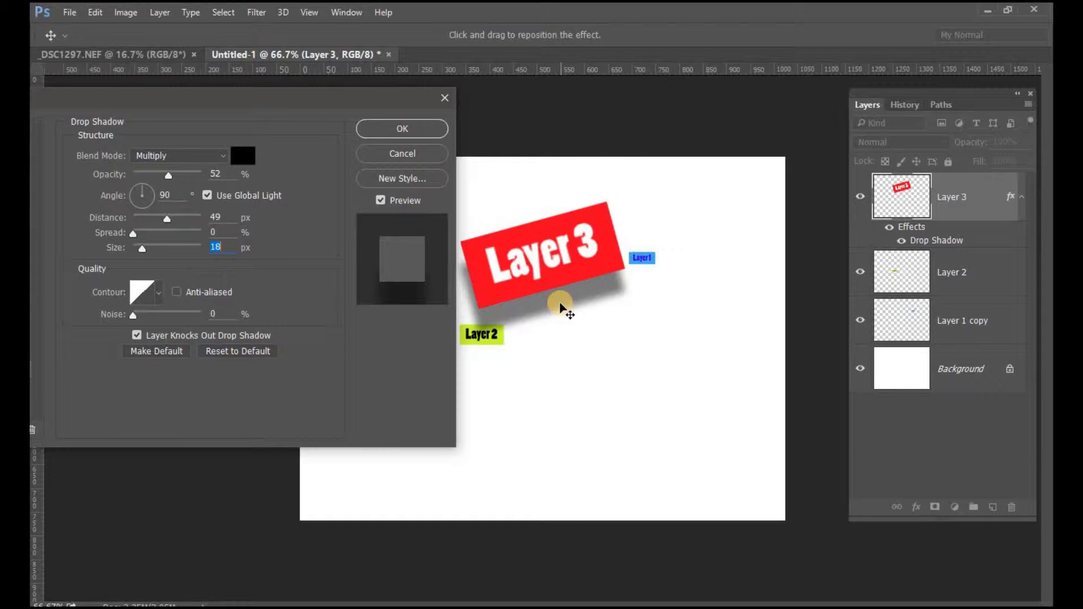
mouse_move(560, 306)
mouse_down()
mouse_move(587, 290)
mouse_move(624, 360)
mouse_move(577, 340)
mouse_move(581, 299)
mouse_move(556, 291)
mouse_move(570, 290)
mouse_move(573, 308)
mouse_up()
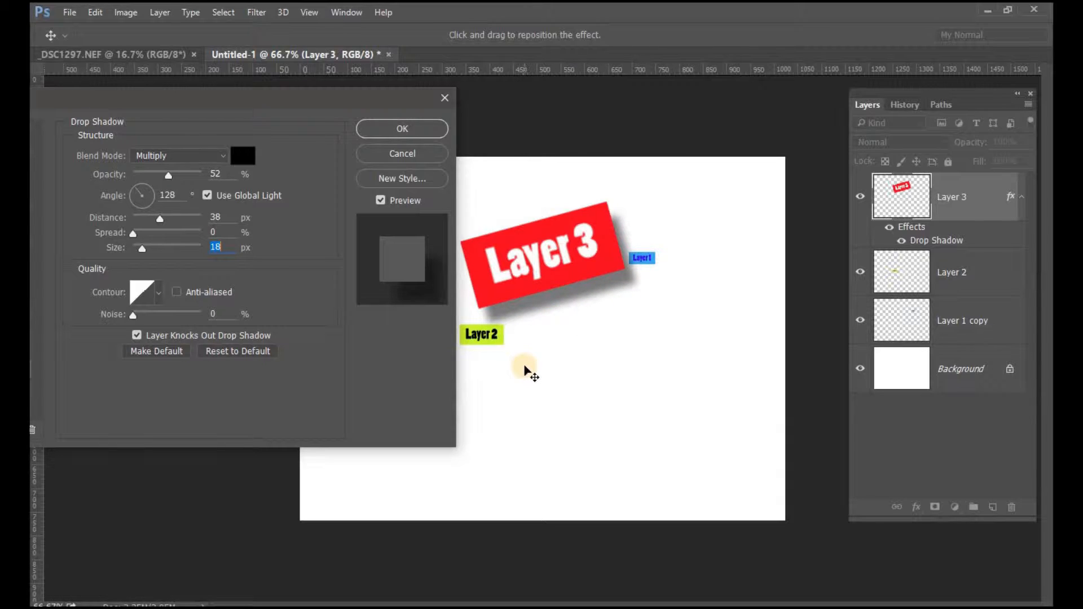
click(398, 131)
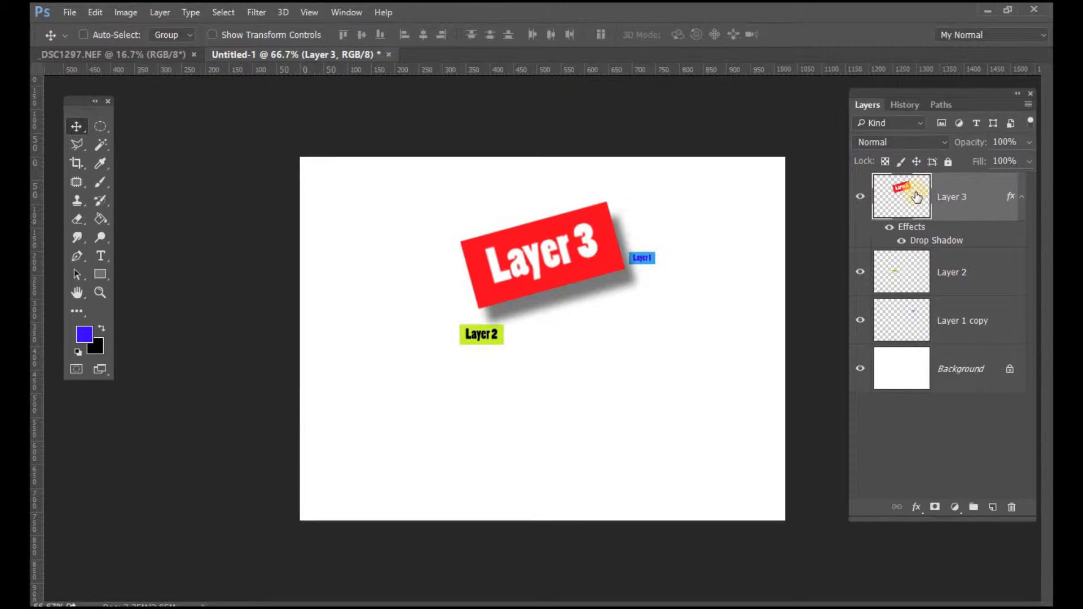
Move the red Layer 3 label around the canvas, over the Layer 2 label, and place it in the canvas's upper left area.
drag(597, 235, 394, 210)
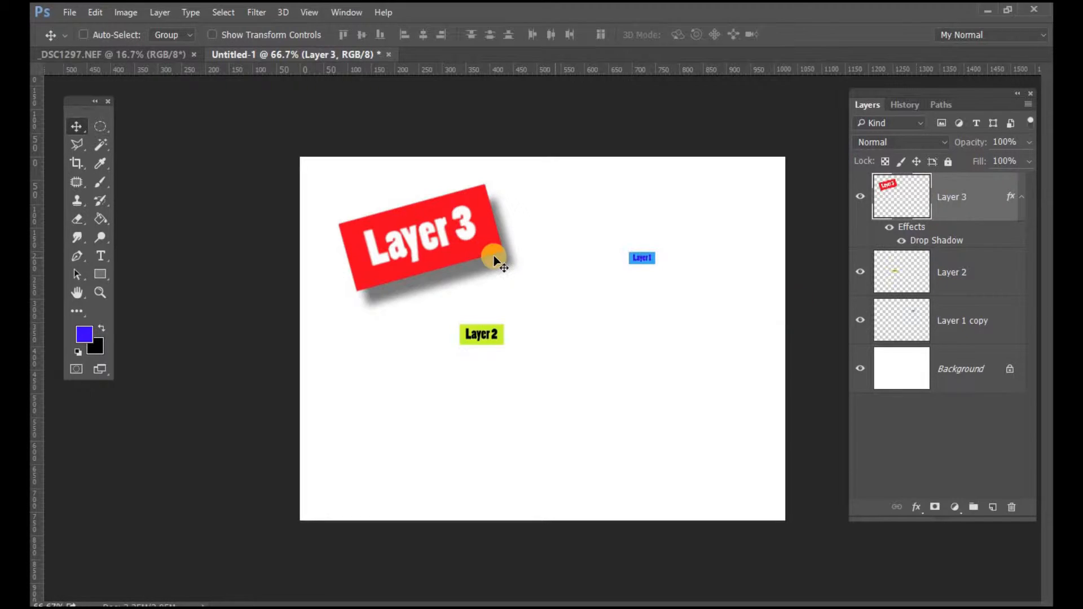
drag(444, 243, 522, 335)
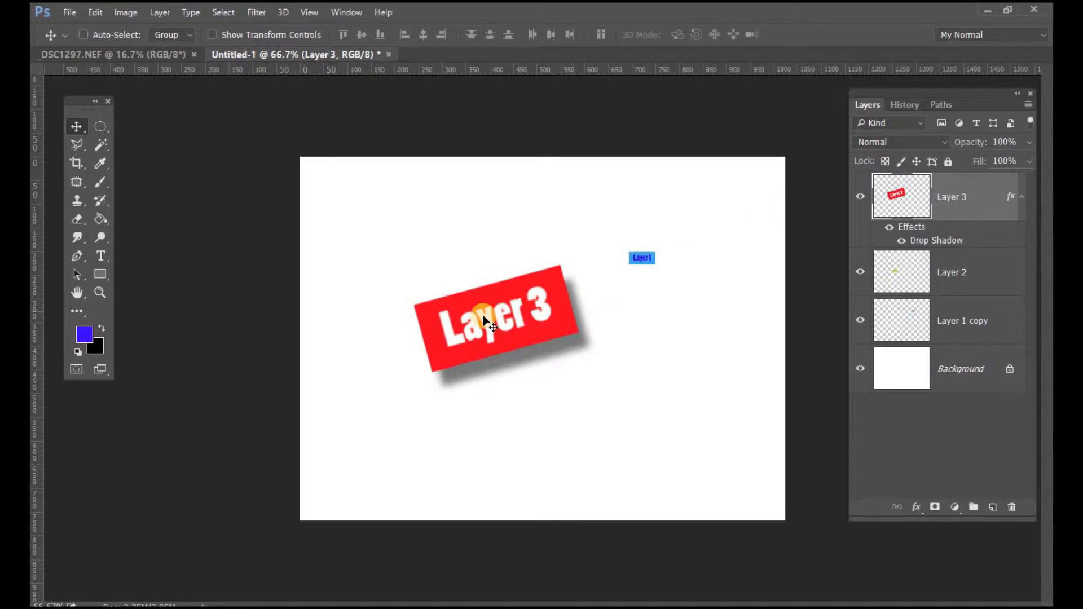
drag(484, 320, 478, 242)
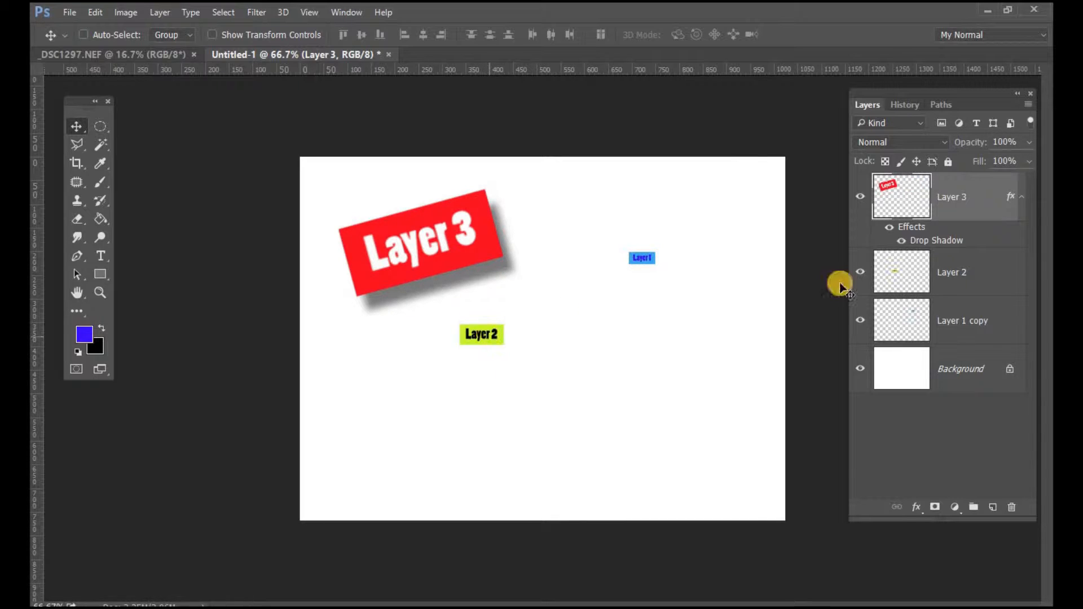
Select Layer 2 and move its green label over the blue Layer 1 label, and from there partly behind the red Layer 3 label.
click(889, 274)
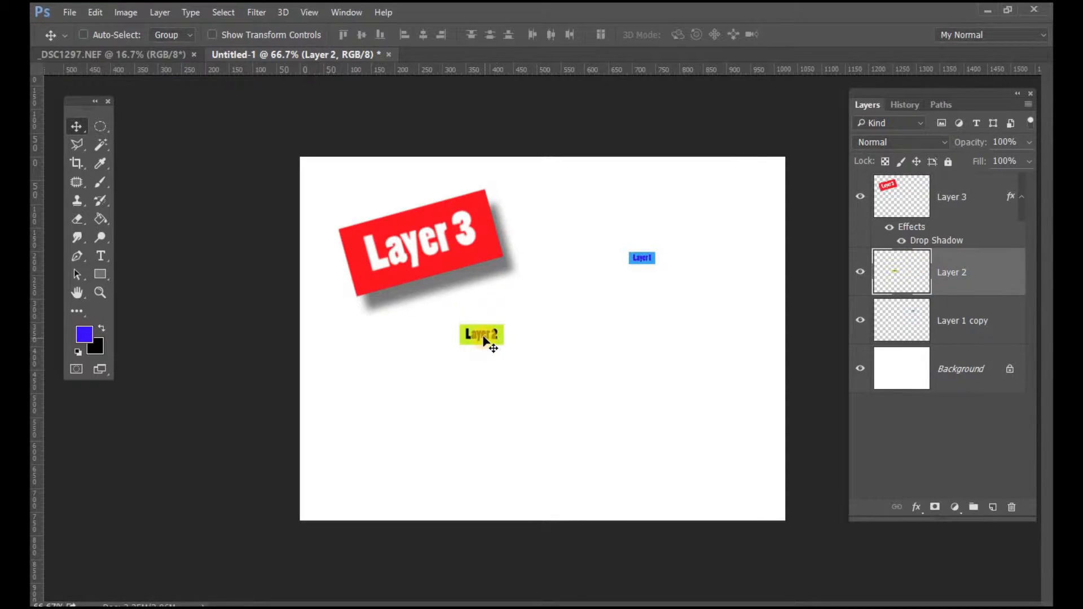
drag(485, 338, 624, 257)
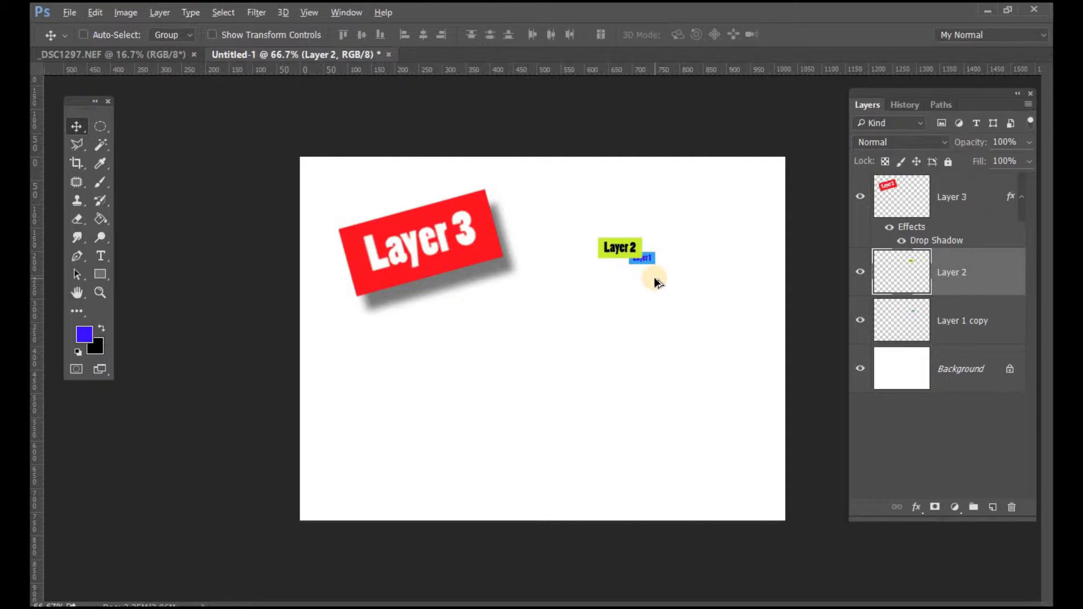
scroll(655, 276, up, 3)
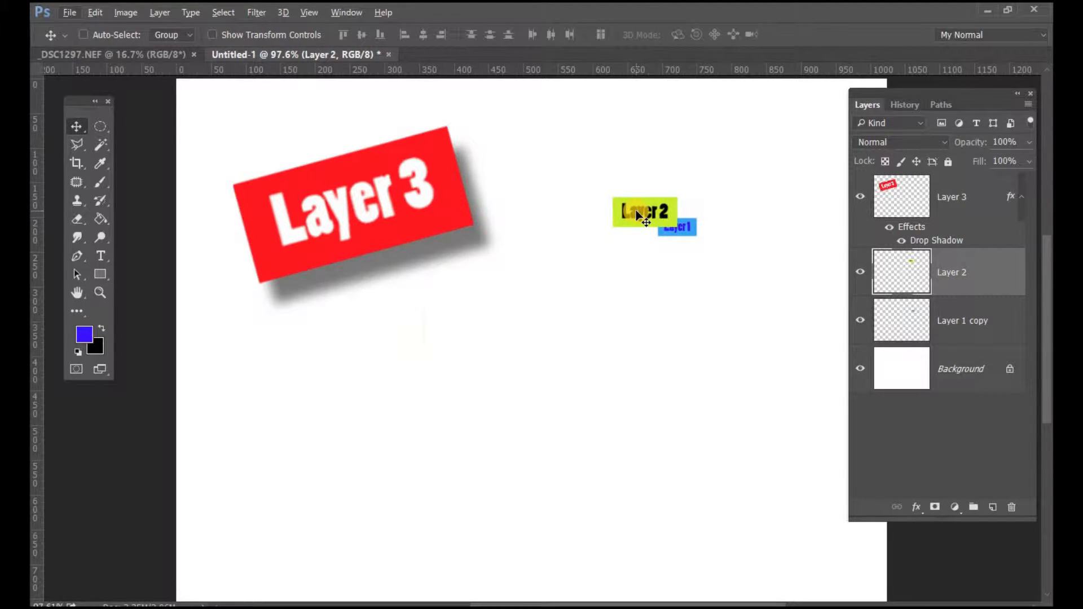
drag(596, 222, 597, 238)
click(928, 272)
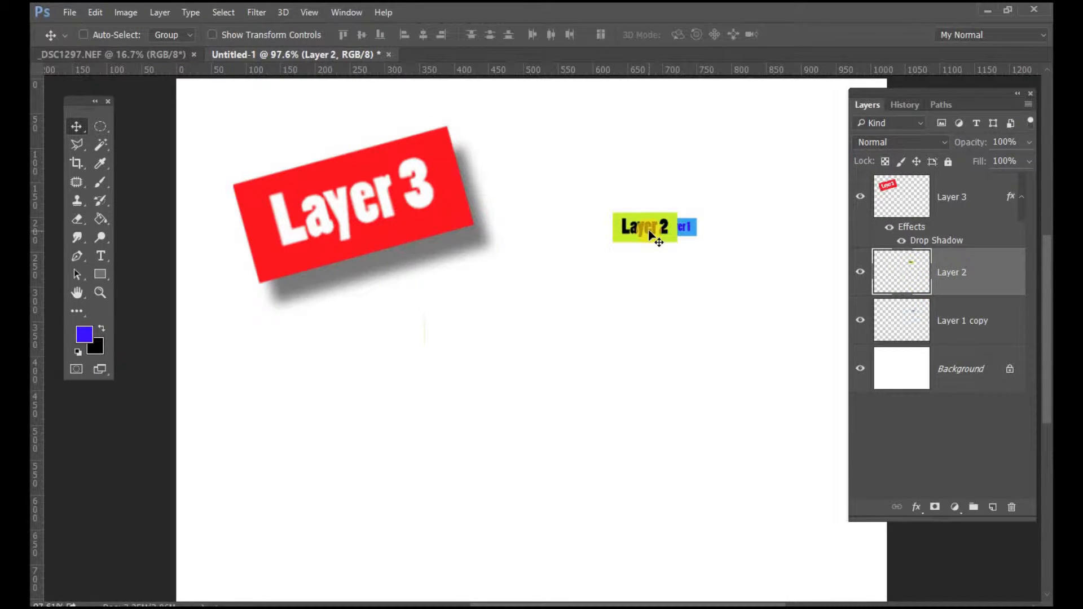
drag(632, 230, 633, 230)
drag(608, 225, 468, 220)
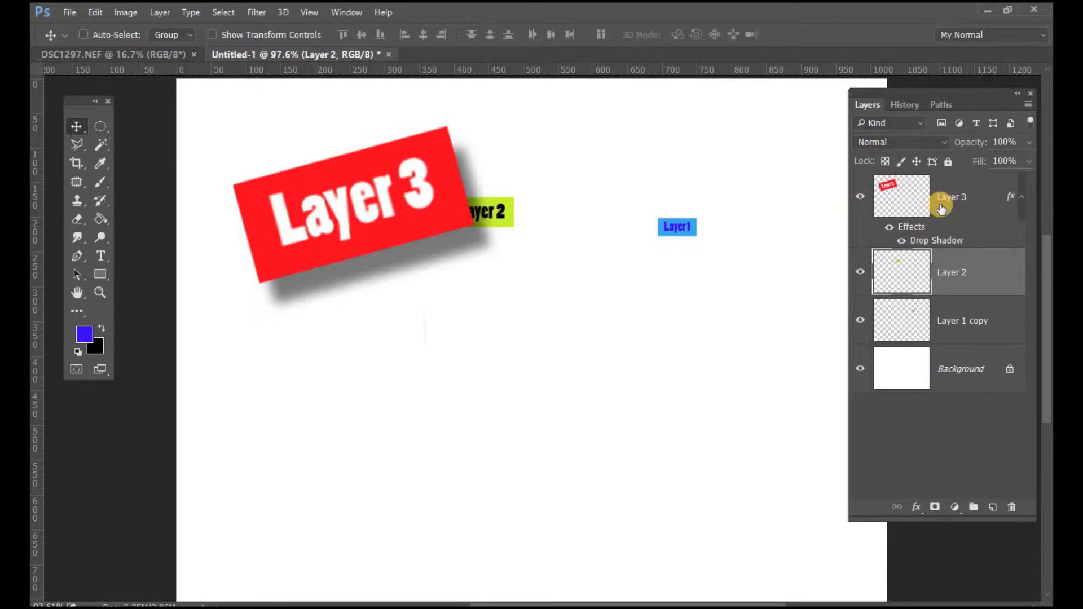
Collapse Layer 3's effects list and reorder Layer 3 to sit between Layer 2 and Layer 1 copy in the stack.
click(1020, 195)
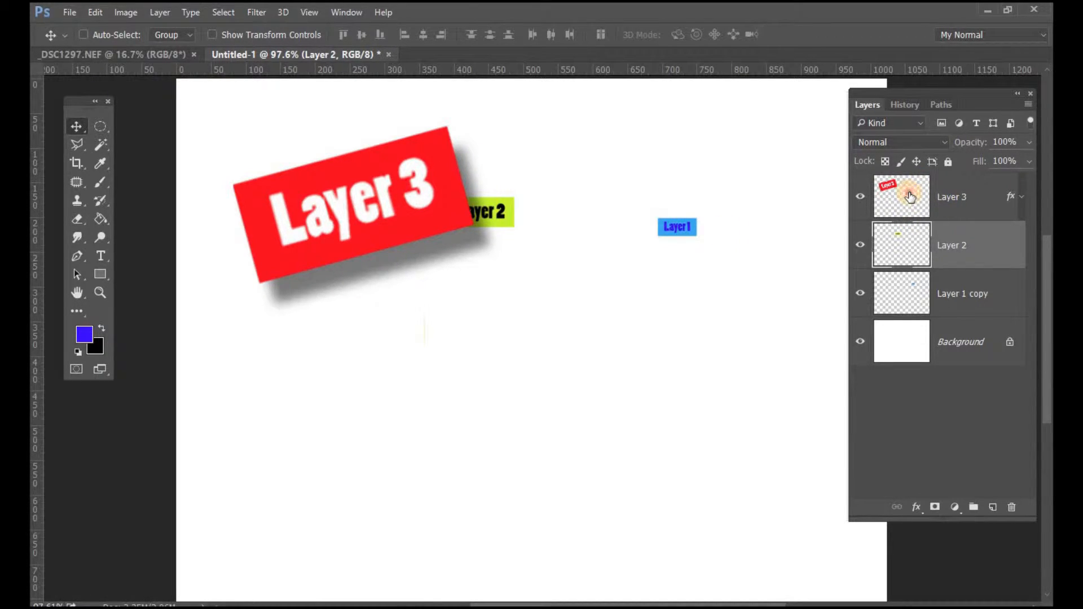
mouse_move(910, 197)
mouse_down()
mouse_move(916, 259)
mouse_move(918, 201)
mouse_up()
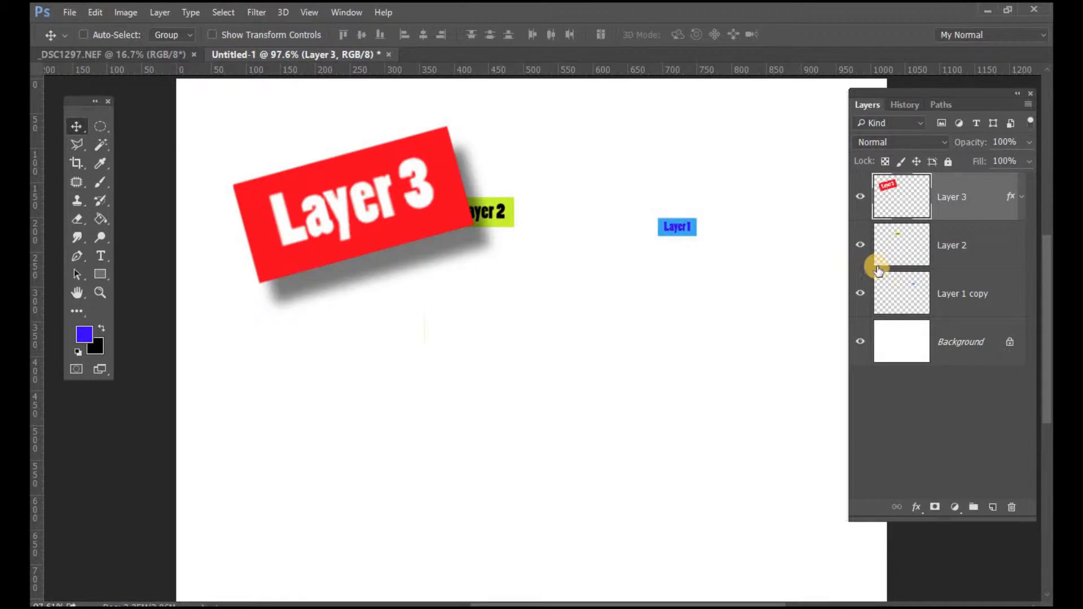
drag(916, 189, 915, 248)
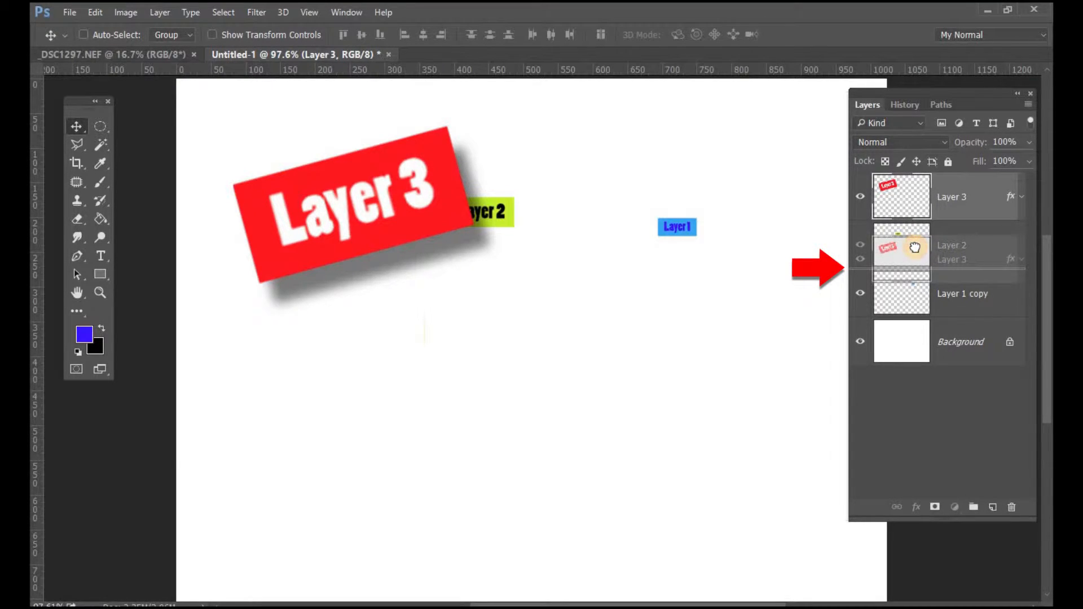
drag(914, 247, 915, 244)
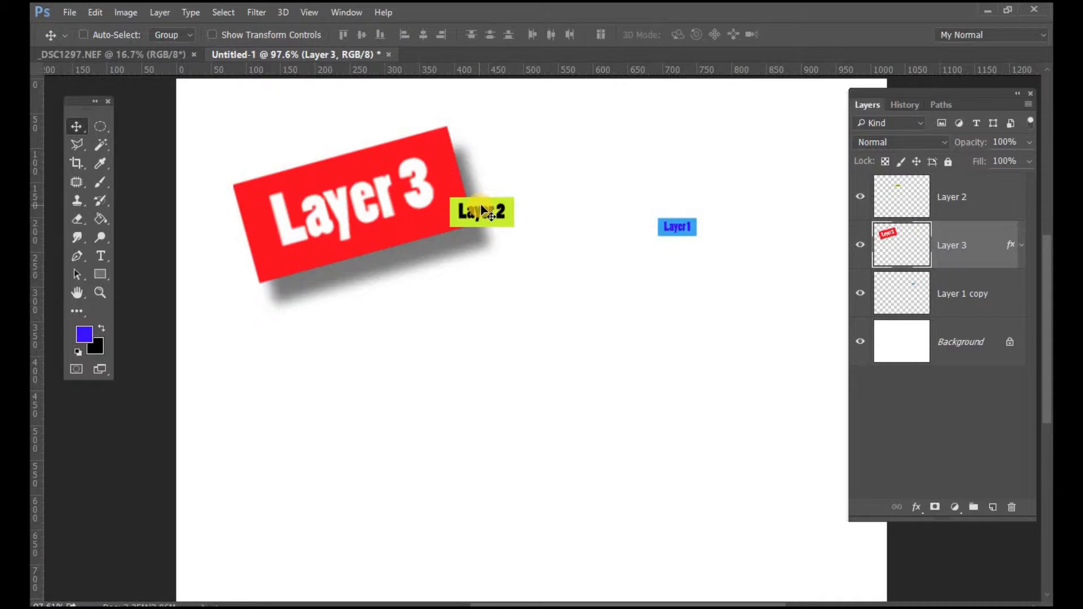
Move the Layer 2 label clear of Layer 3 to its right, and the blue Layer 1 label to just below Layer 2's lower-right corner.
drag(460, 210, 576, 282)
click(873, 202)
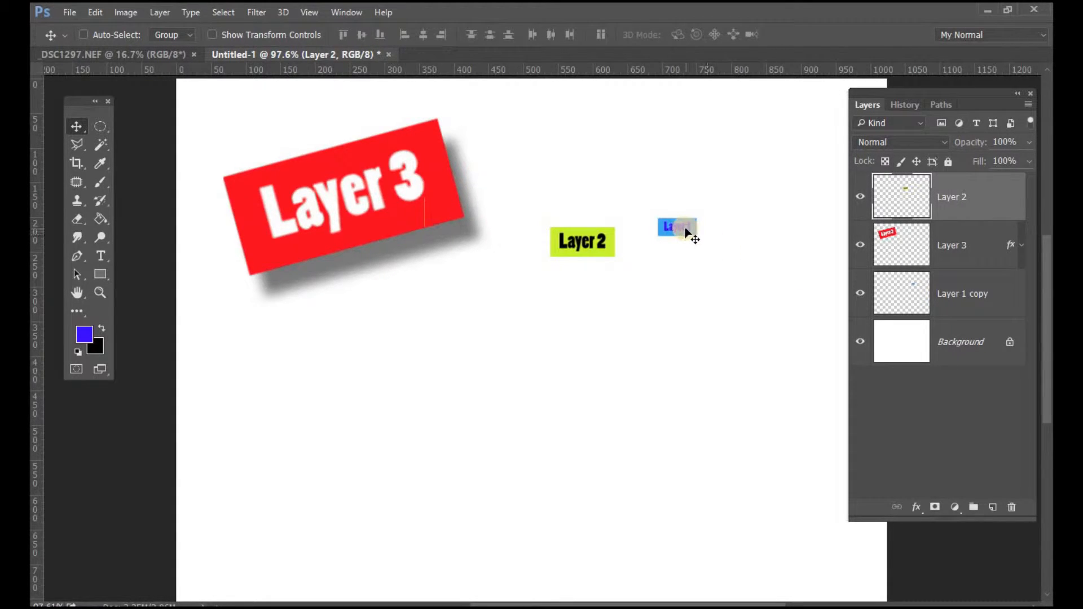
click(892, 285)
drag(660, 225, 621, 229)
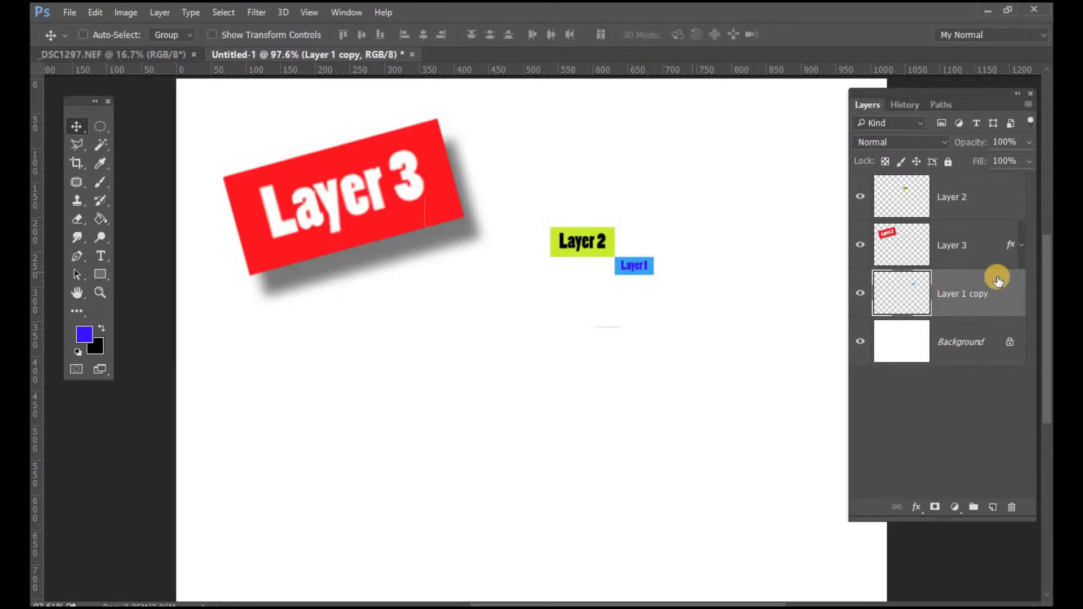
Move the red Layer 3 label down and right, and place the Layer 2 label over its upper-right corner.
click(933, 245)
drag(421, 199, 499, 309)
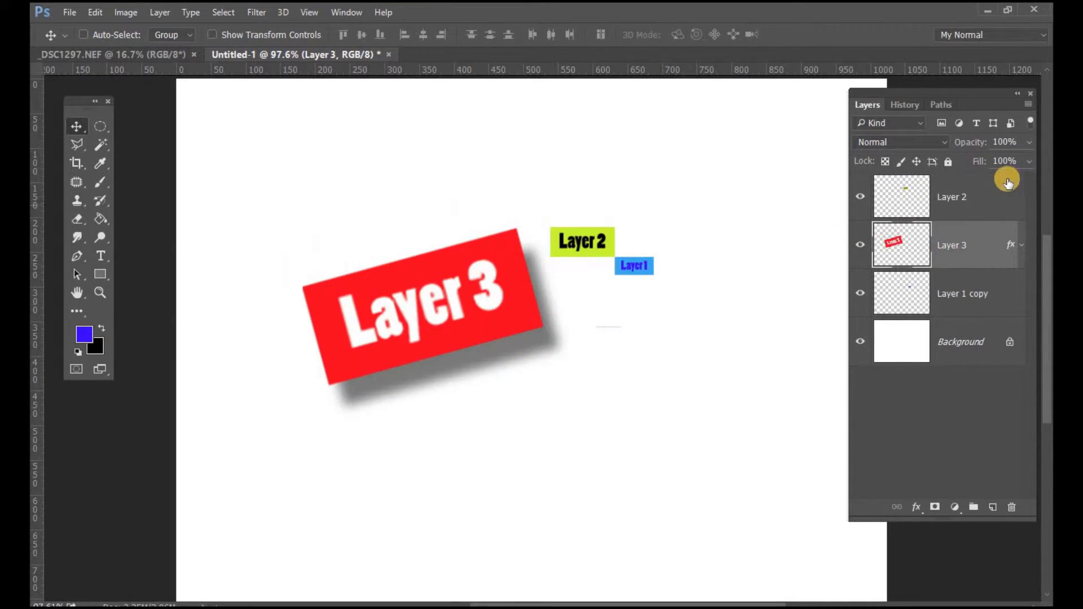
click(903, 201)
drag(600, 245, 561, 253)
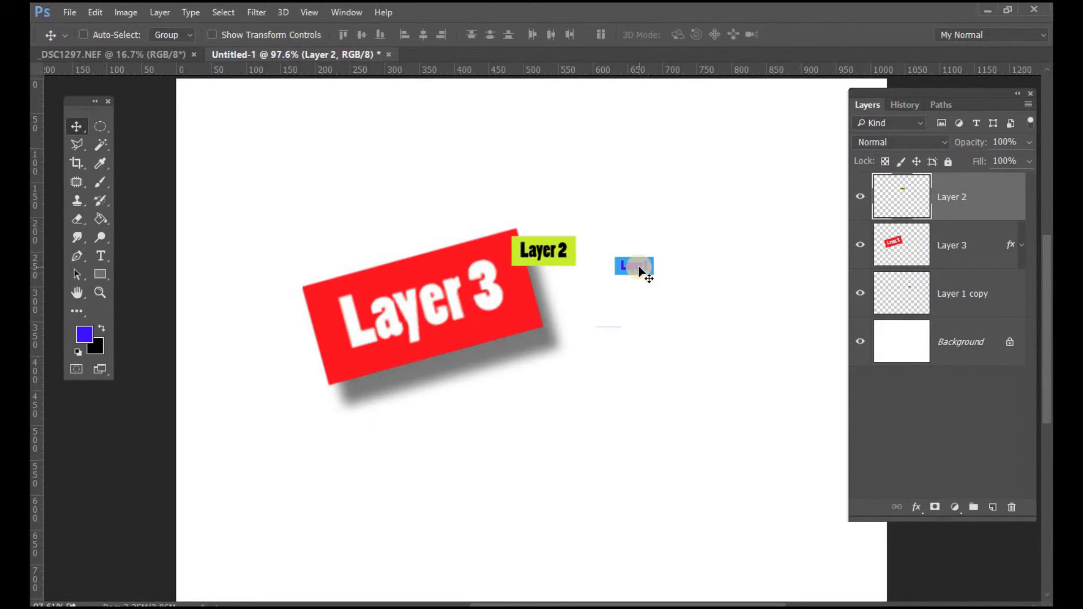
Move the Layer 2 label right, off the red Layer 3 label, and the blue Layer 1 copy label up above Layer 2.
drag(684, 256, 711, 250)
click(939, 288)
drag(648, 275, 635, 195)
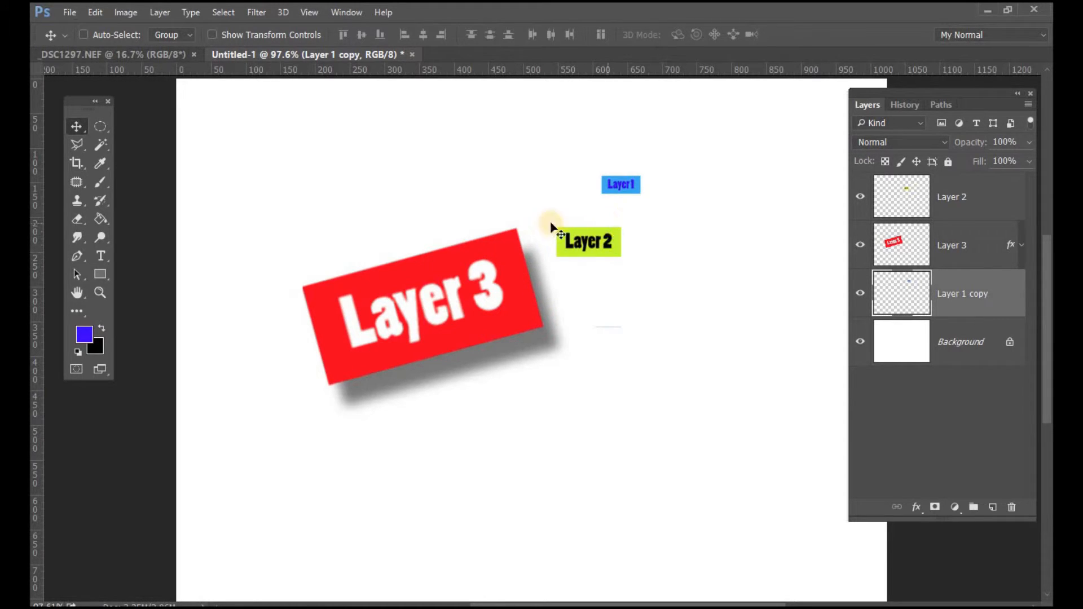
Switch to the open _DSC1297.NEF landscape photo document.
click(120, 55)
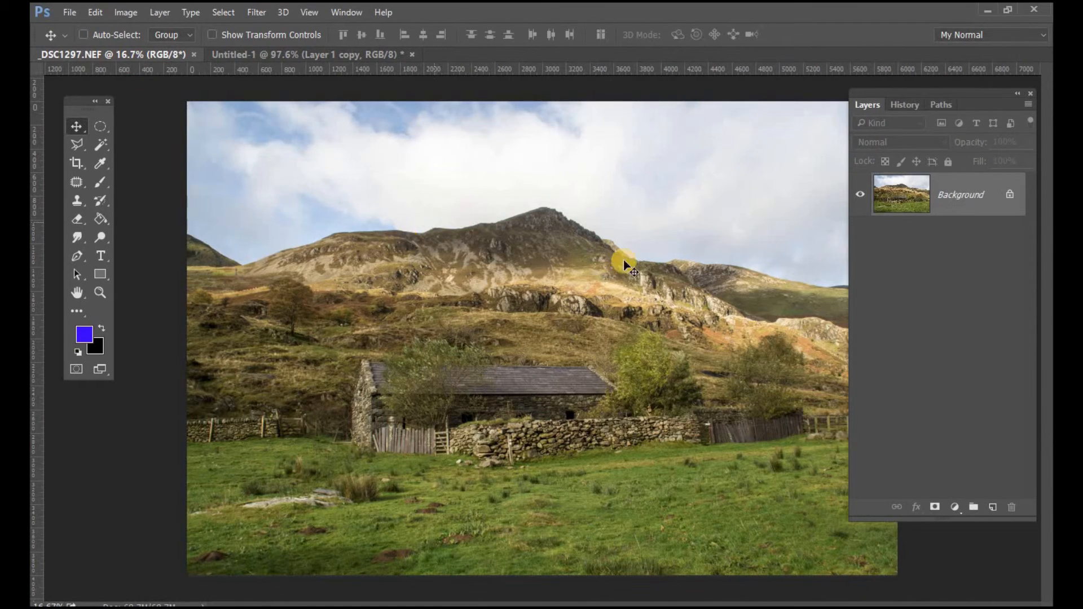